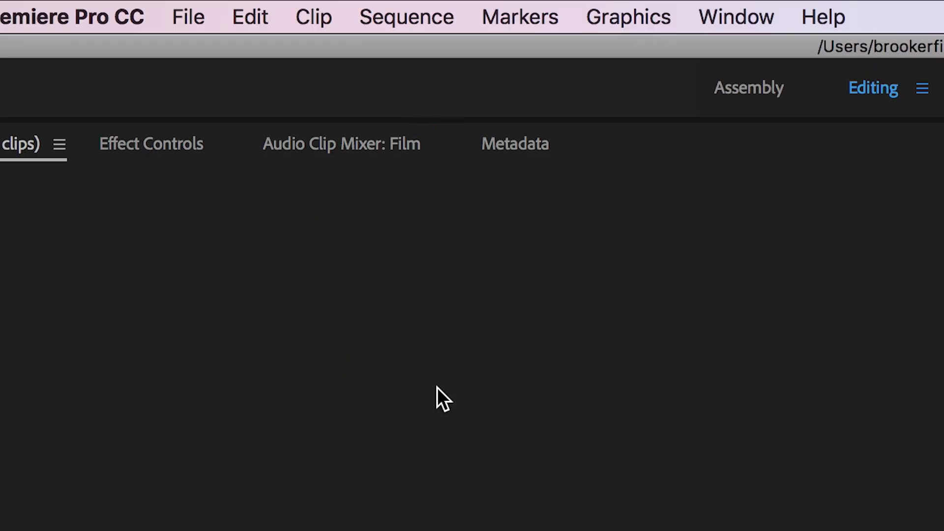
Create a new legacy title named EndCredits and enlarge its editing window.
left_click(188, 17)
mouse_move(297, 54)
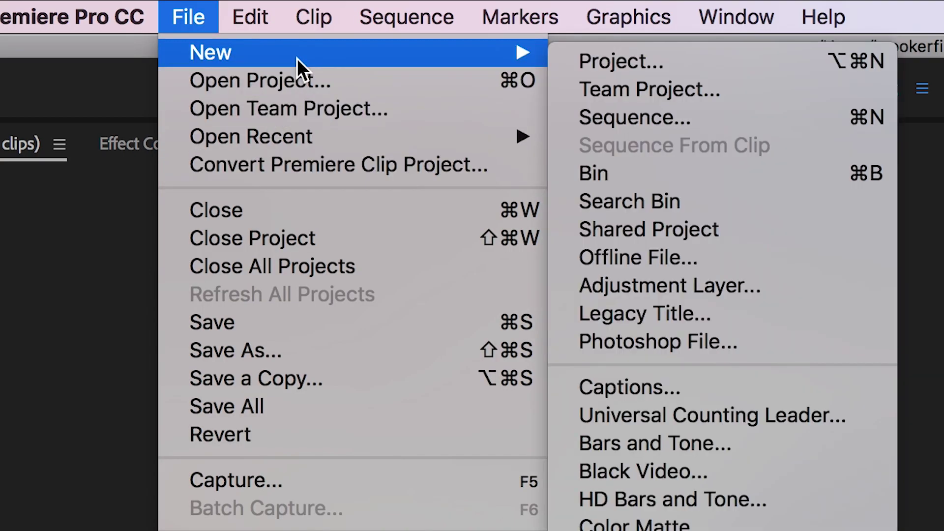
left_click(684, 305)
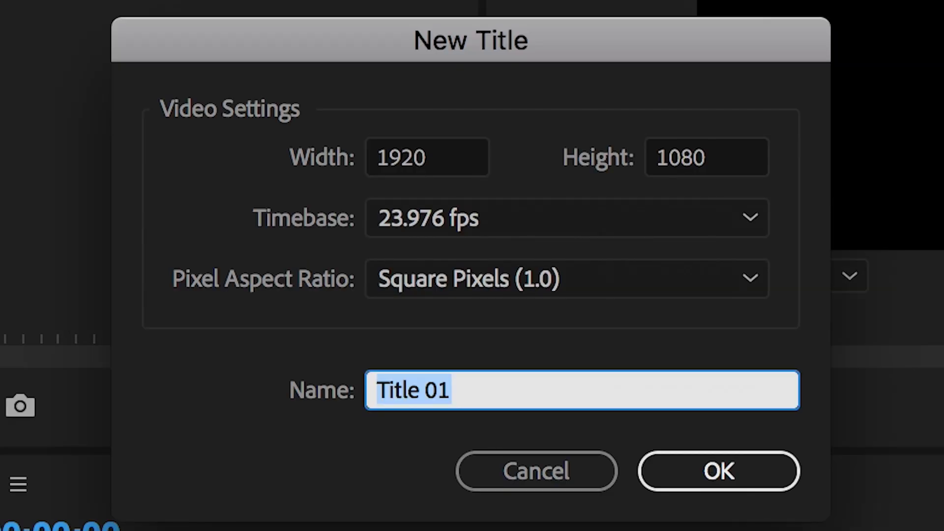
type("EndCredits")
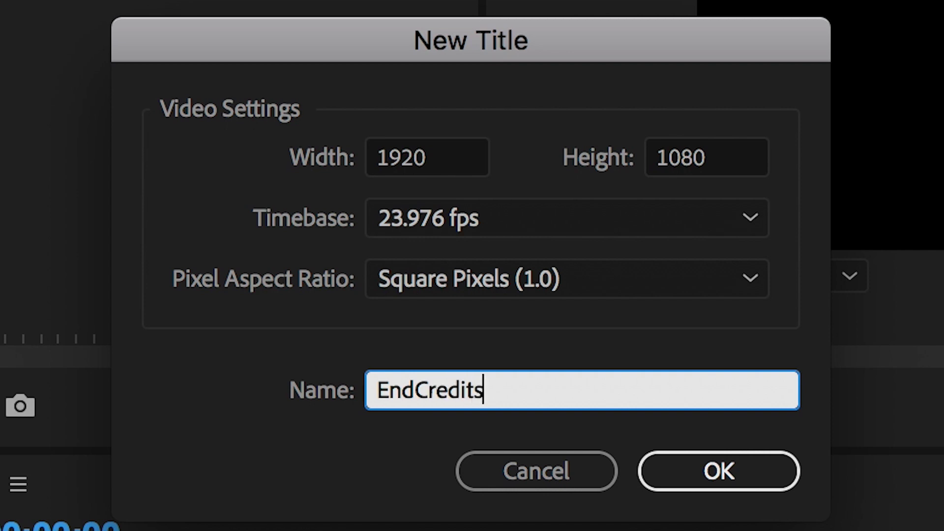
key("Return")
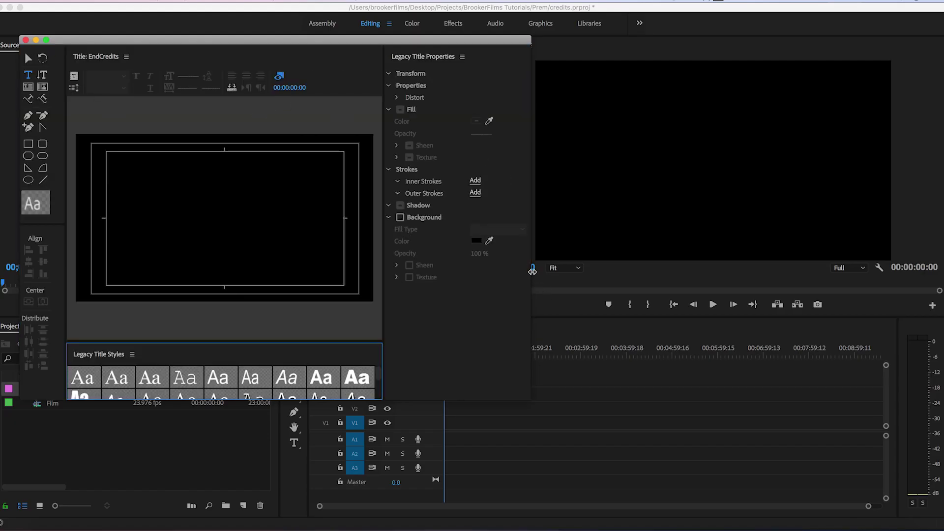
left_click_drag(532, 270, 917, 270)
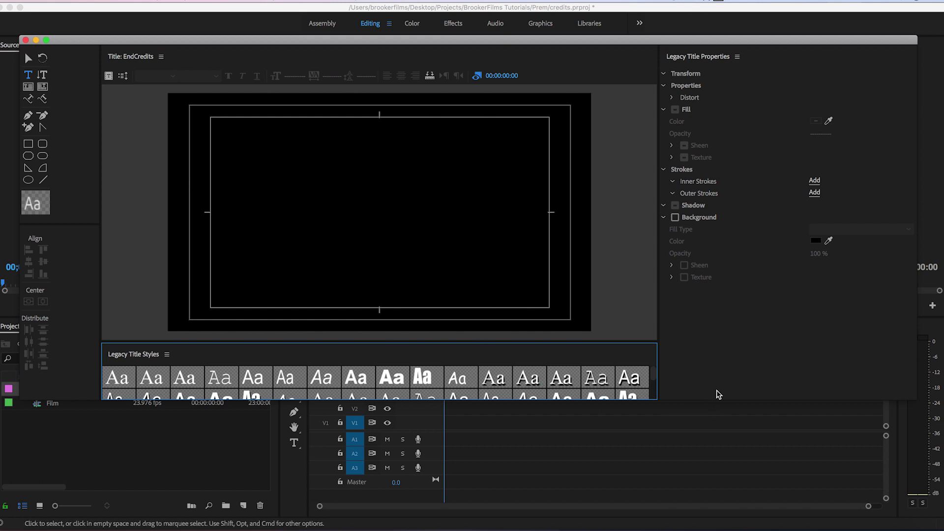
left_click_drag(719, 408, 715, 503)
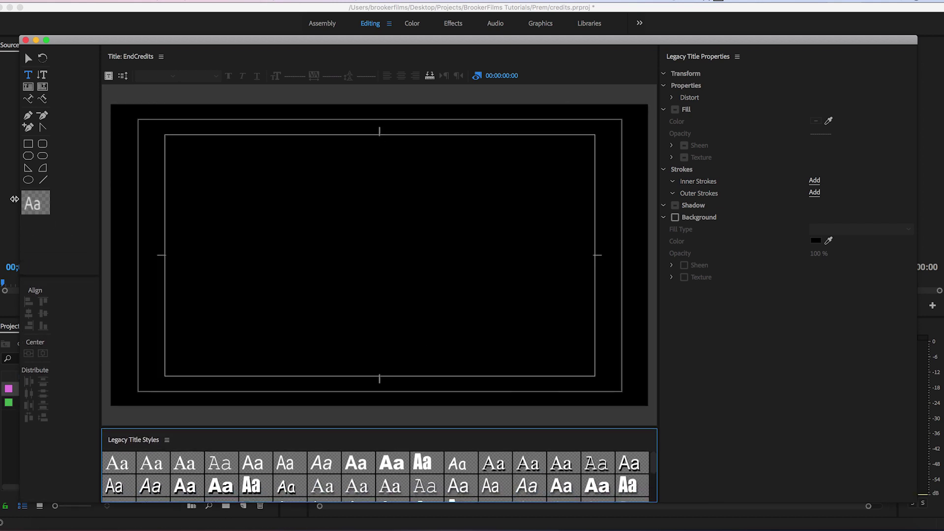
left_click_drag(176, 40, 165, 30)
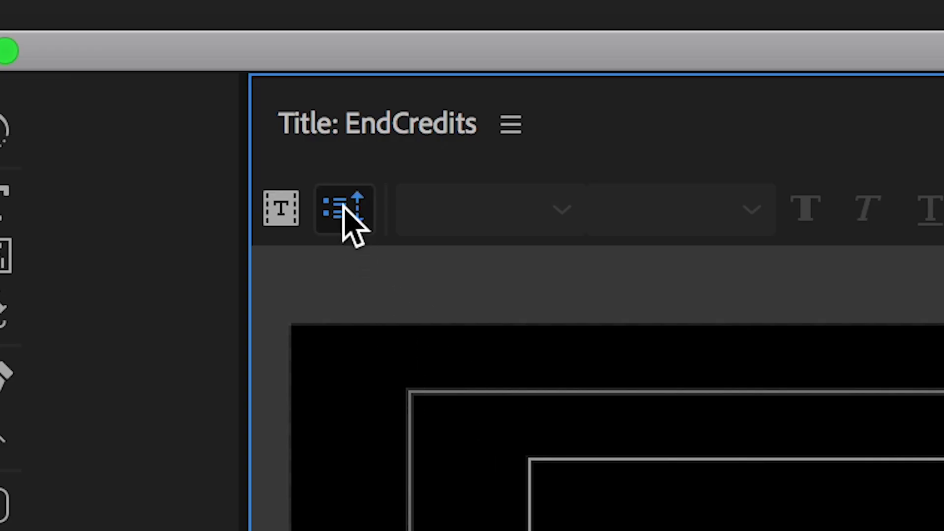
Set the title to Roll, starting and ending off screen.
left_click(113, 62)
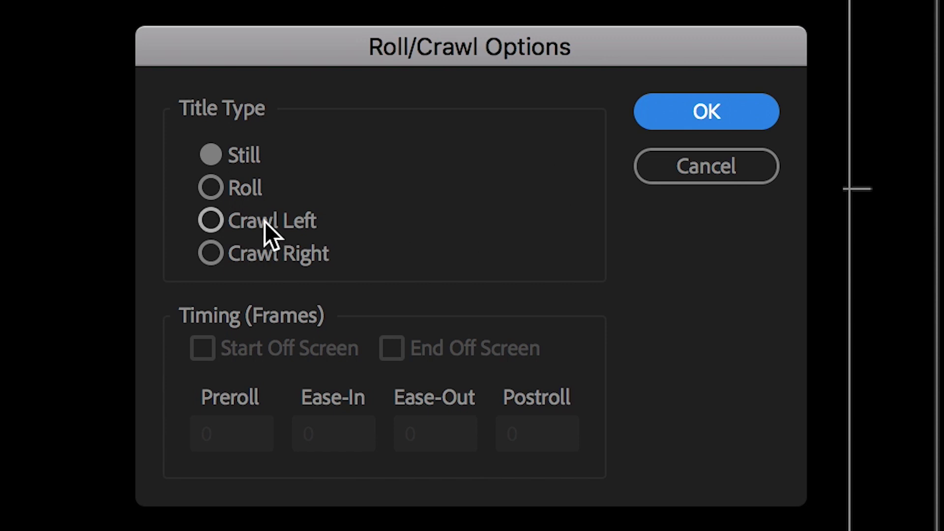
left_click(222, 193)
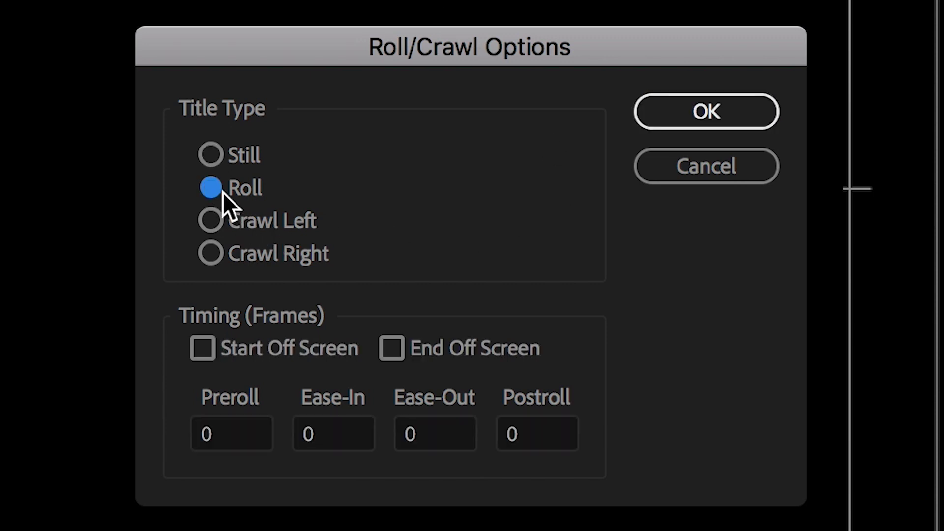
left_click(229, 354)
left_click(427, 354)
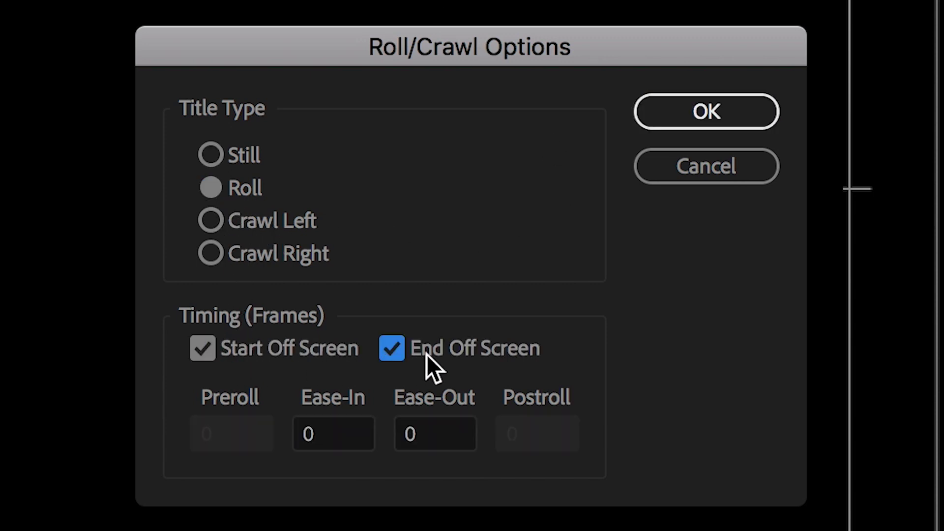
left_click(719, 114)
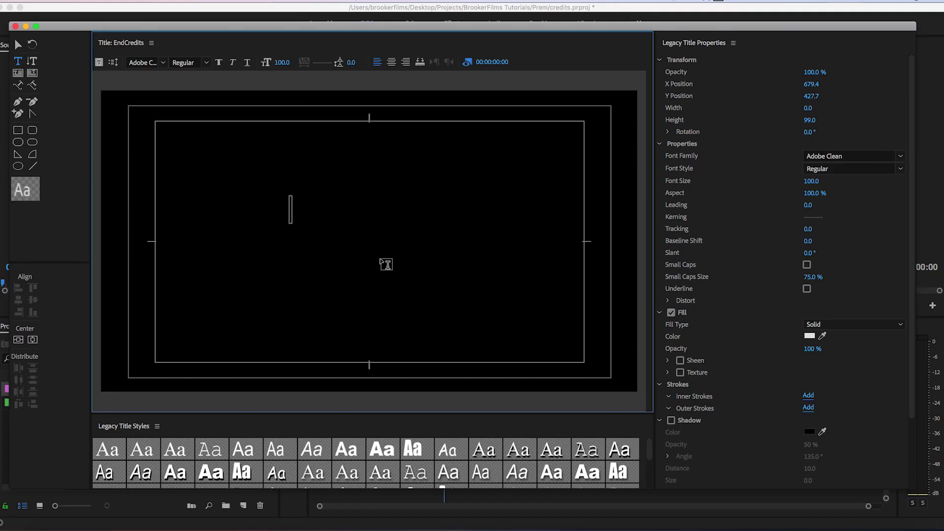
Type the CREDITS heading in Avenir Black at font size 75.
type("CREDITS")
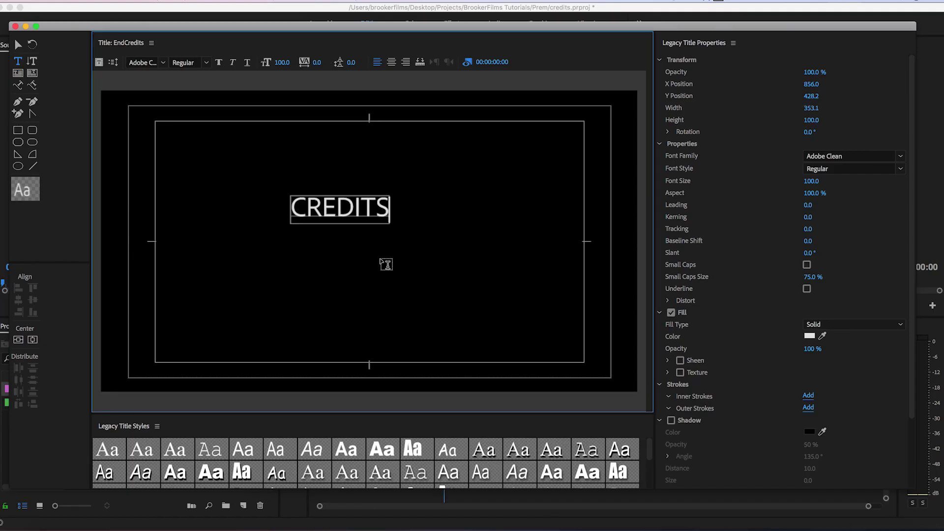
left_click(141, 61)
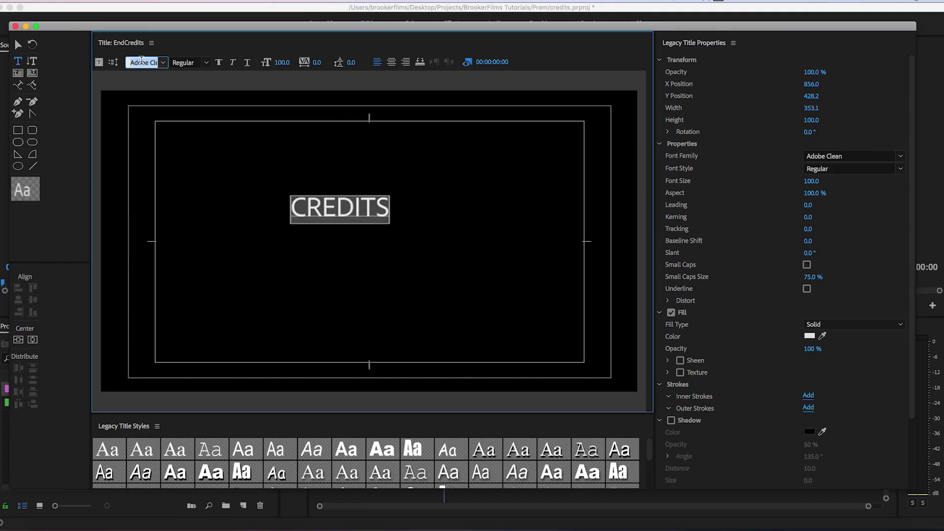
key("Return")
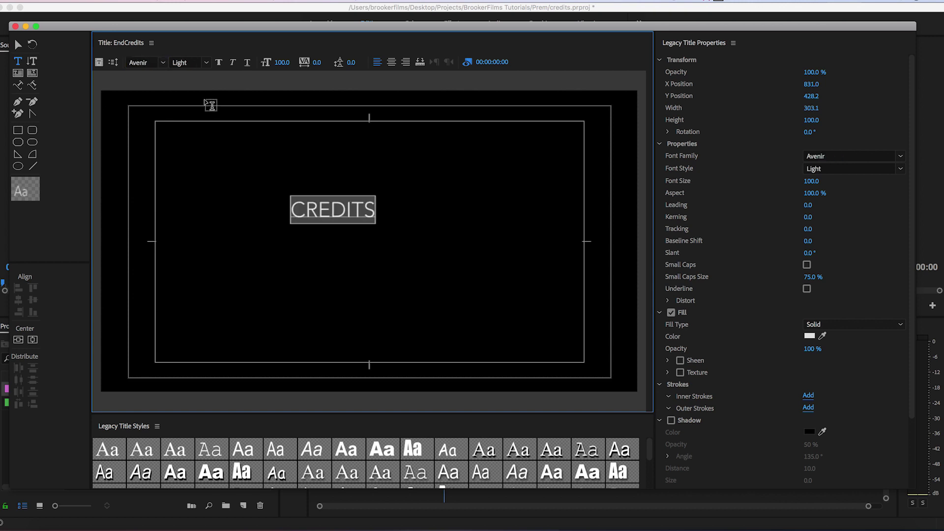
type("75")
key("Return")
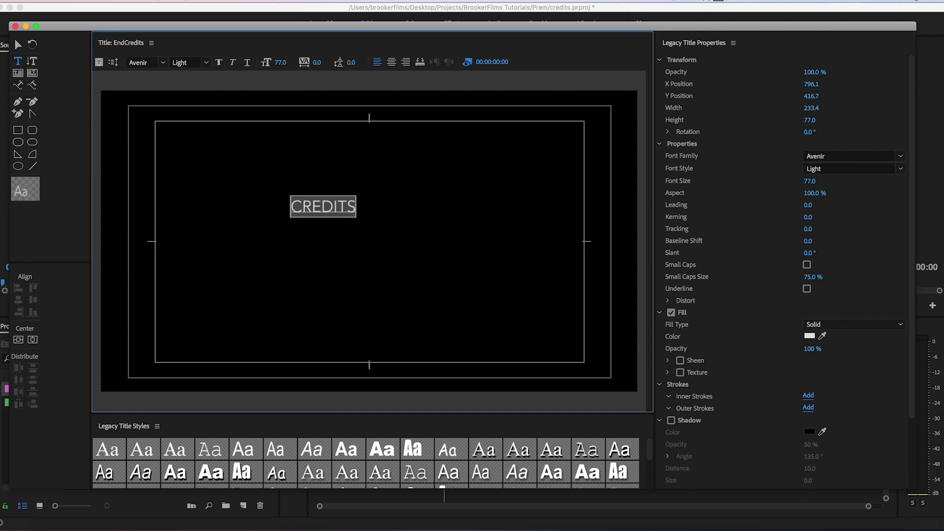
left_click(285, 62)
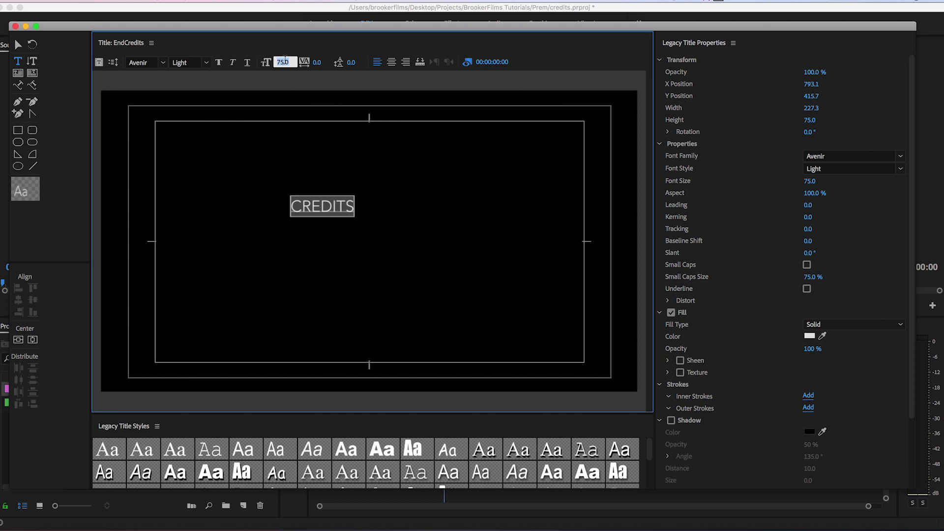
key("Return")
left_click(284, 61)
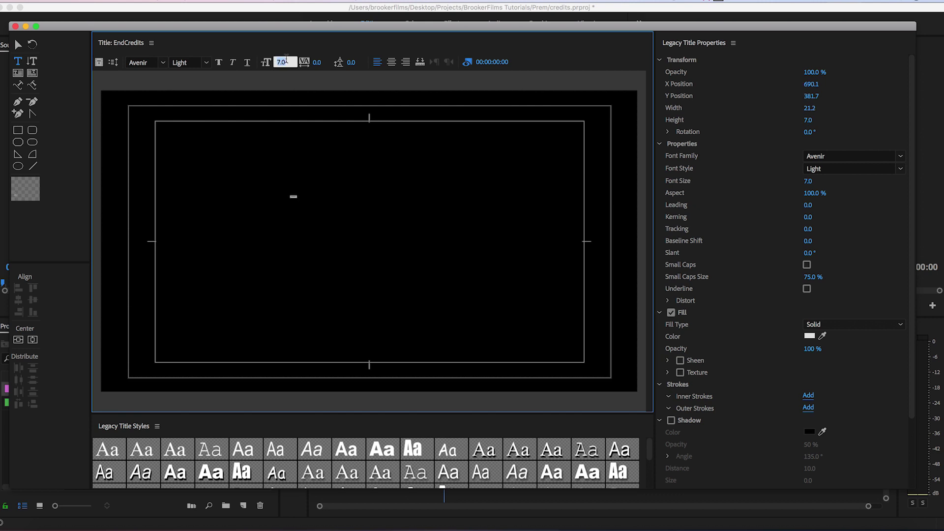
key("Return")
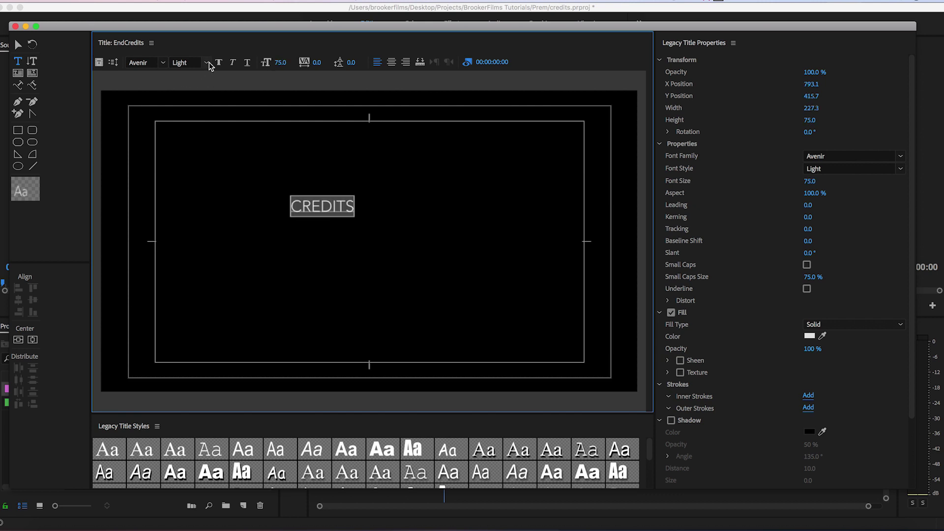
left_click(219, 63)
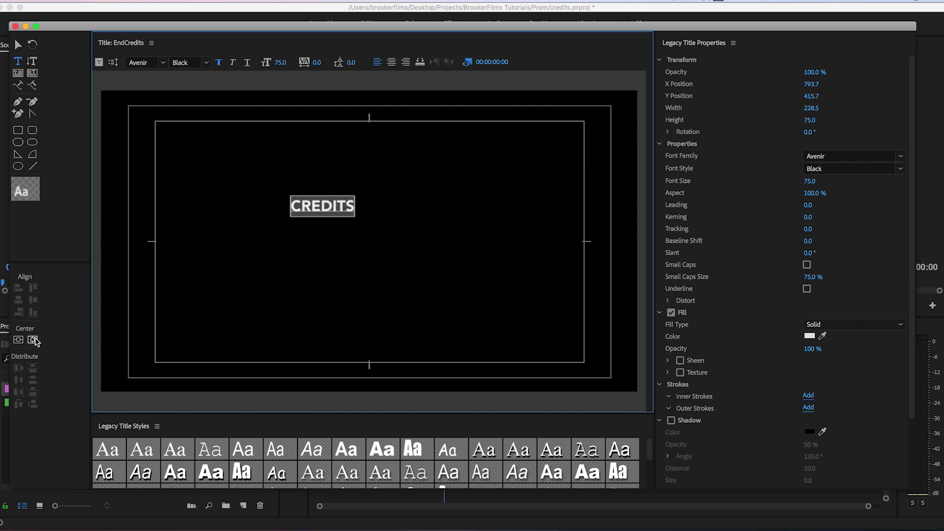
Centre CREDITS horizontally and move it up near the top of the frame.
left_click(33, 340)
left_click(18, 44)
left_click(291, 214)
left_click_drag(373, 241, 367, 136)
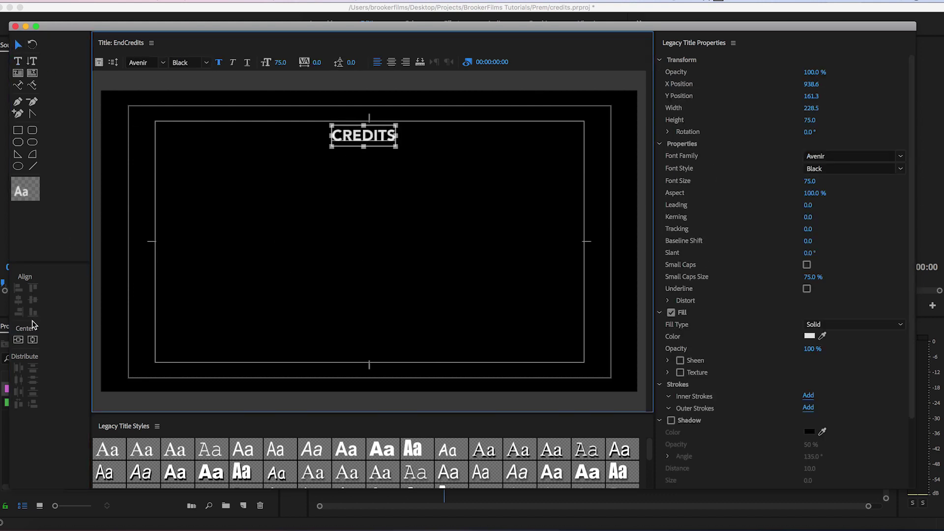
left_click(33, 340)
left_click(241, 268)
left_click(399, 135)
left_click(110, 213)
left_click(18, 61)
left_click(300, 241)
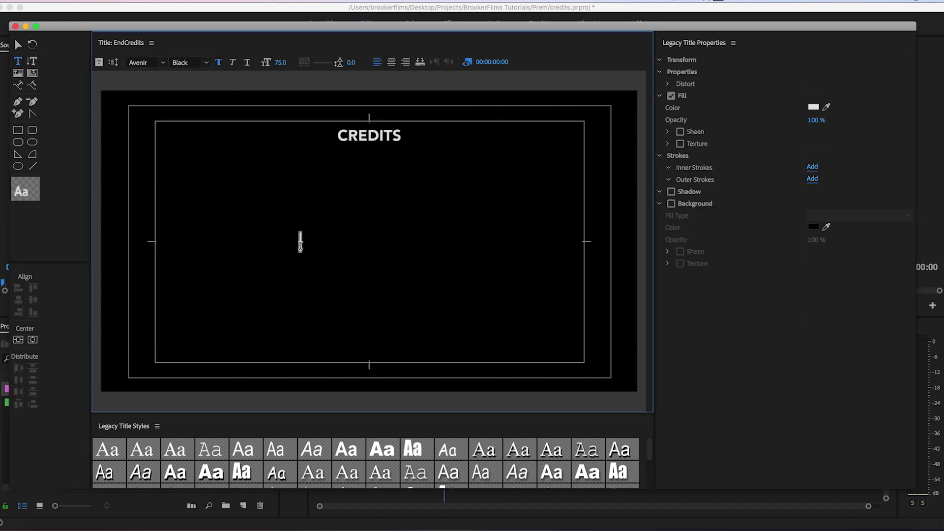
Add a CAST heading at size 65, centred just beneath CREDITS.
type("CAST")
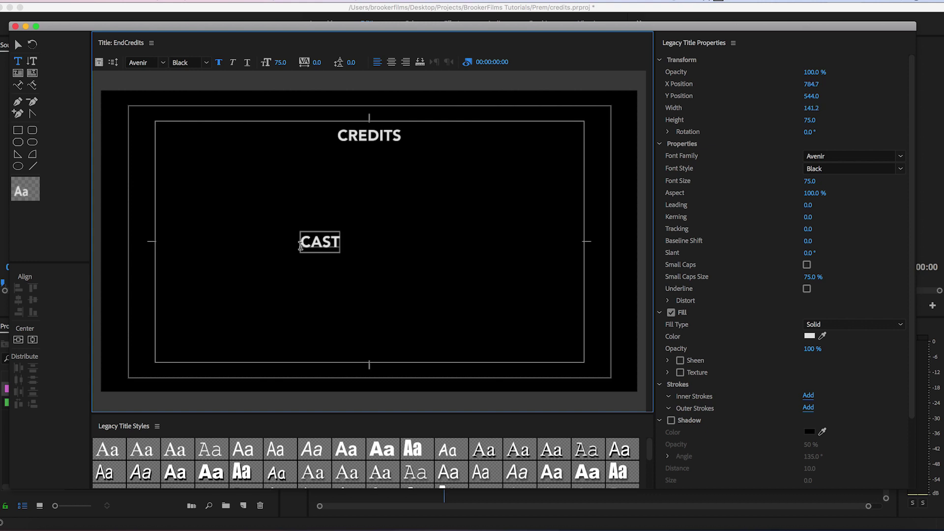
left_click(17, 45)
left_click_drag(320, 244, 374, 163)
left_click(283, 62)
key("Return")
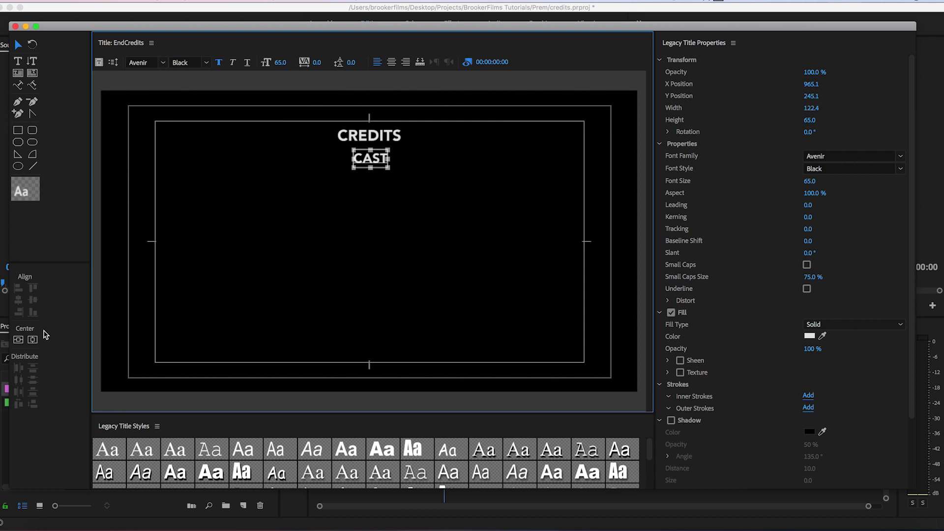
left_click_drag(373, 170, 369, 184)
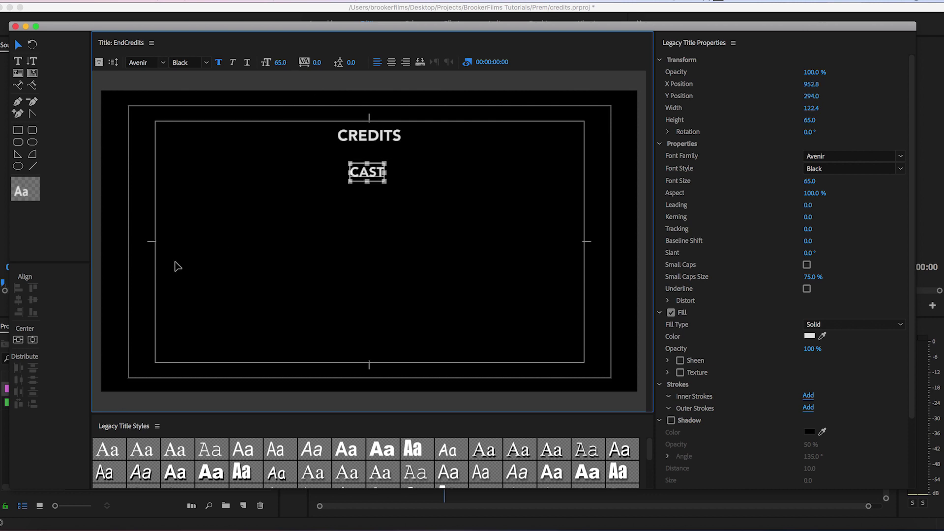
left_click(248, 280)
left_click(25, 61)
left_click(237, 265)
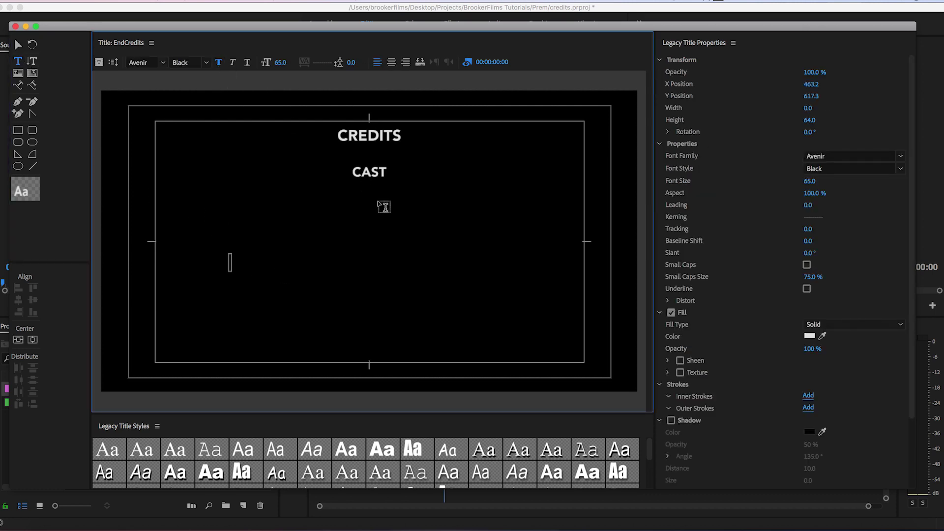
Type a role list of CHARACTER 1 through CHARACTER 6, one per line.
type("CHRAC")
key("BackSpace")
key("BackSpace")
key("BackSpace")
type("ARACTER")
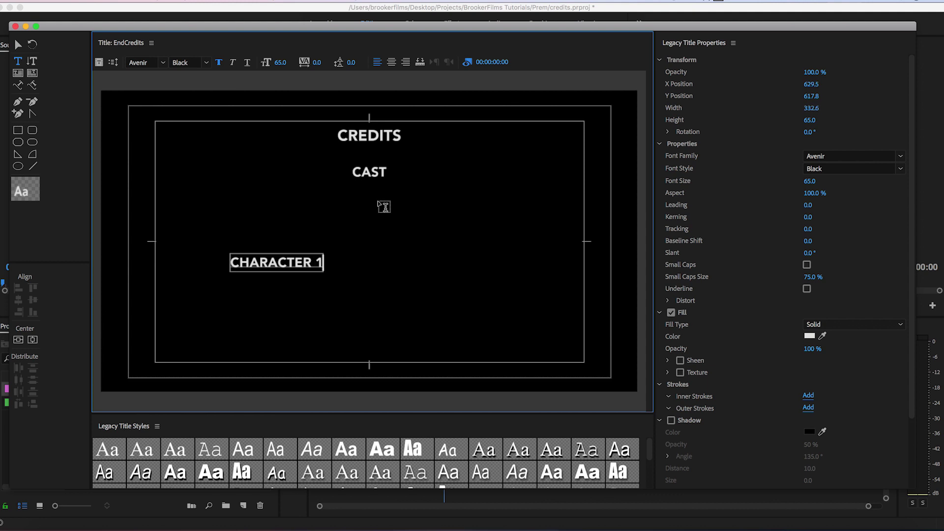
type(" 1")
key("super+a")
key("super+c")
key("Right")
key("Return")
key("super+v")
key("BackSpace")
type("2")
key("Return")
key("super+v")
key("BackSpace")
type("3")
key("Return")
key("super+v")
key("BackSpace")
type("4")
key("Return")
key("super+v")
key("BackSpace")
type("5")
key("Return")
key("super+v")
key("BackSpace")
type("6")
key("Escape")
Move the role list under CAST, make it Avenir Light, and scale it to size 55.
left_click_drag(315, 280, 354, 223)
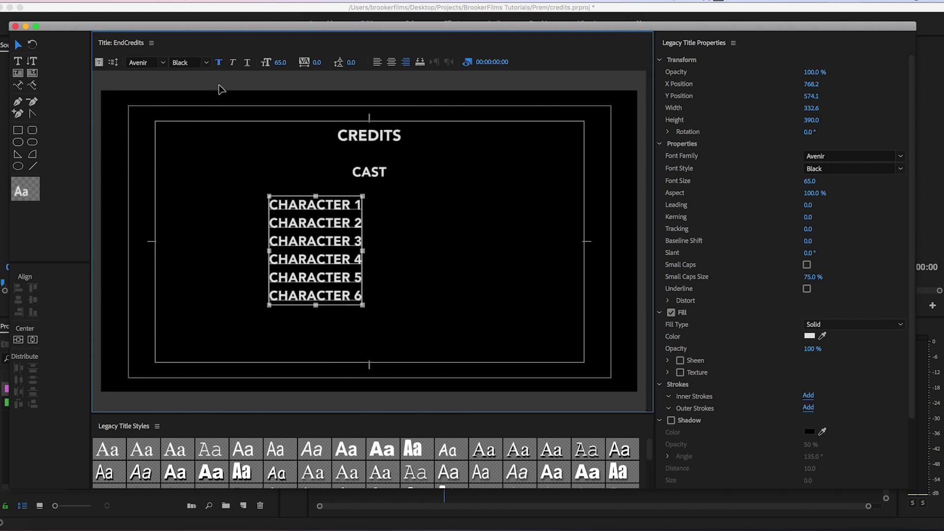
left_click(216, 65)
left_click(209, 189)
left_click_drag(313, 249, 317, 245)
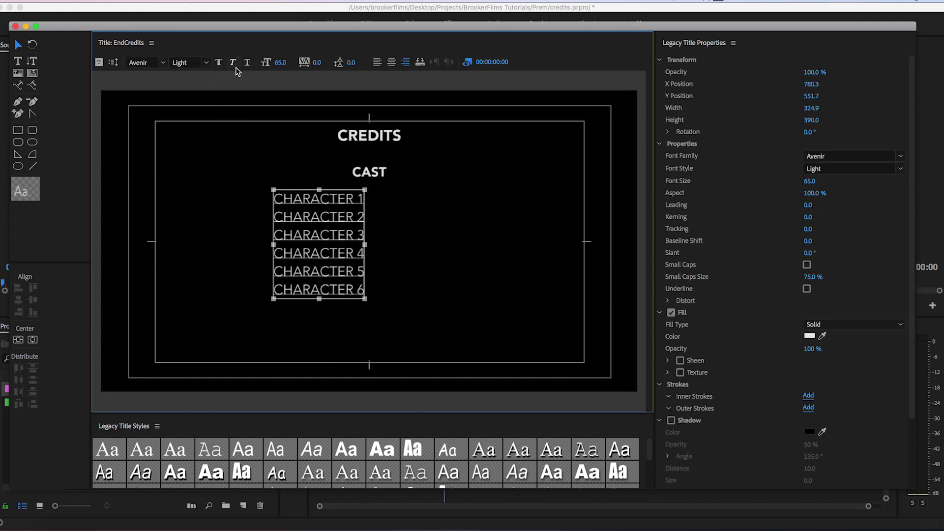
left_click_drag(273, 298, 288, 282)
Append COFFEE GUY, EXTRA 1–3, PRINTING PERSON, SHOP OWNER and ETC. ETC. ETC. lines.
left_click(231, 205)
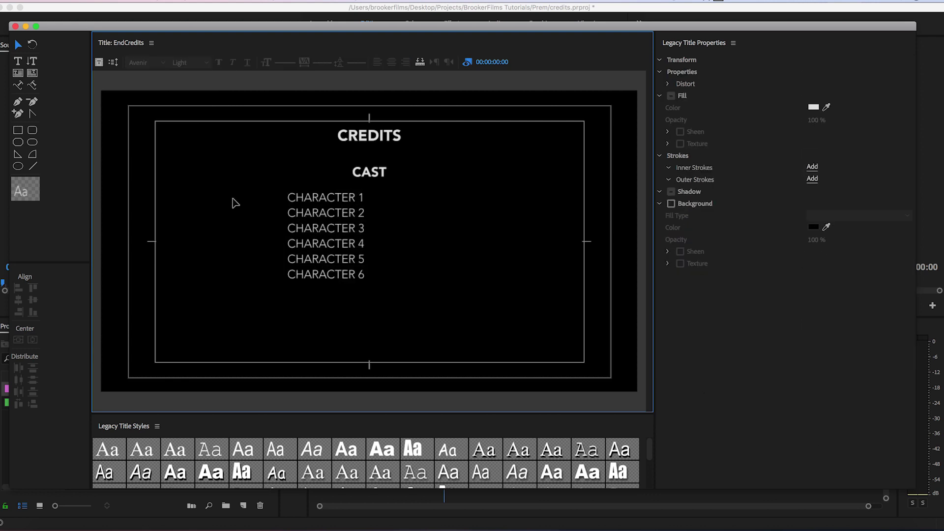
double_click(319, 228)
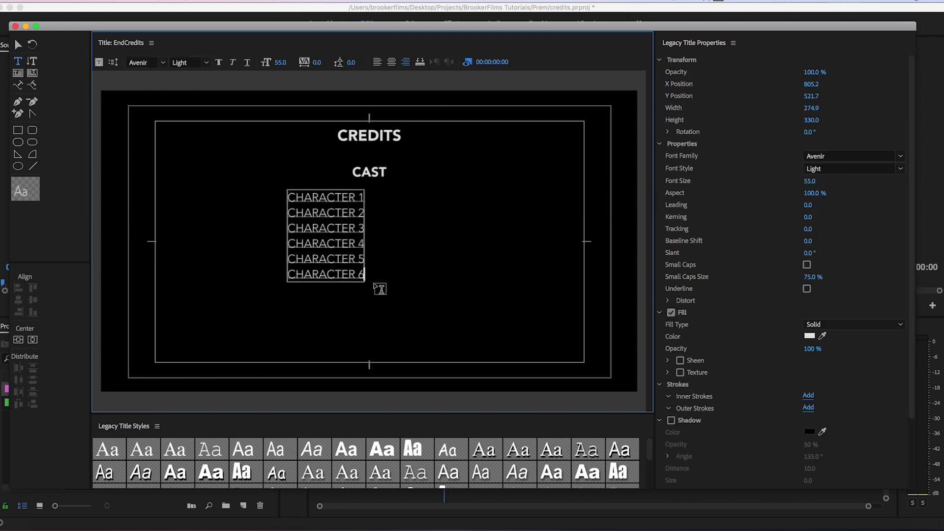
key("Return")
type("COFFEE GUY")
key("Return")
type("EXTRA 1")
key("Return")
type("EXTRA 2")
key("Return")
type("EXTRA 3 PRINTING PERSON")
key("Return")
type("SHOP OWNER")
key("Return")
type("ETC. ETC. ETC.")
key("Escape")
Duplicate the role list, left-align the copy beside the original, and select all its text.
left_click(322, 200)
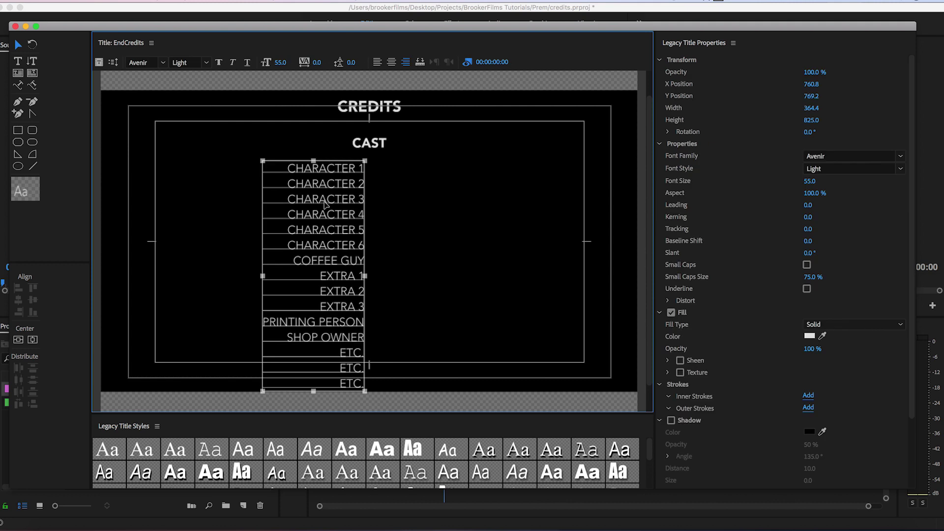
left_click_drag(353, 222, 434, 222)
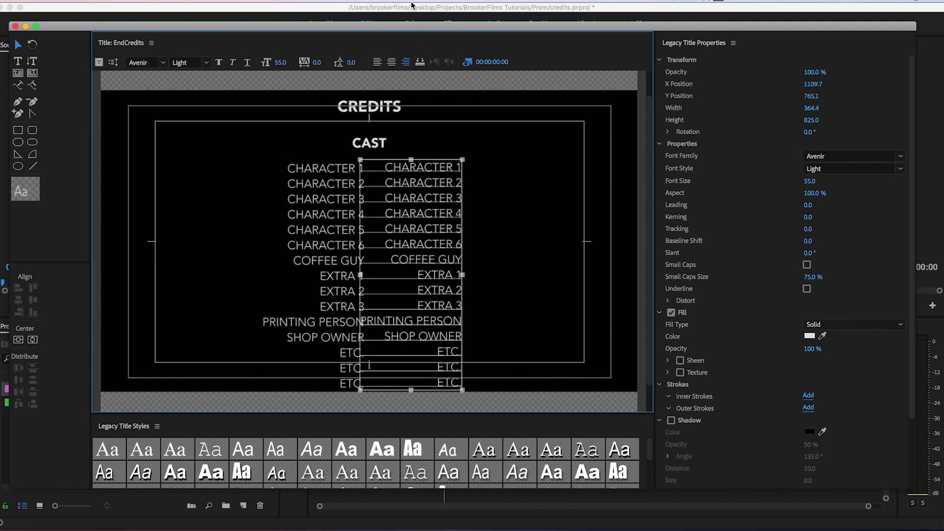
left_click(378, 62)
left_click_drag(416, 203, 425, 203)
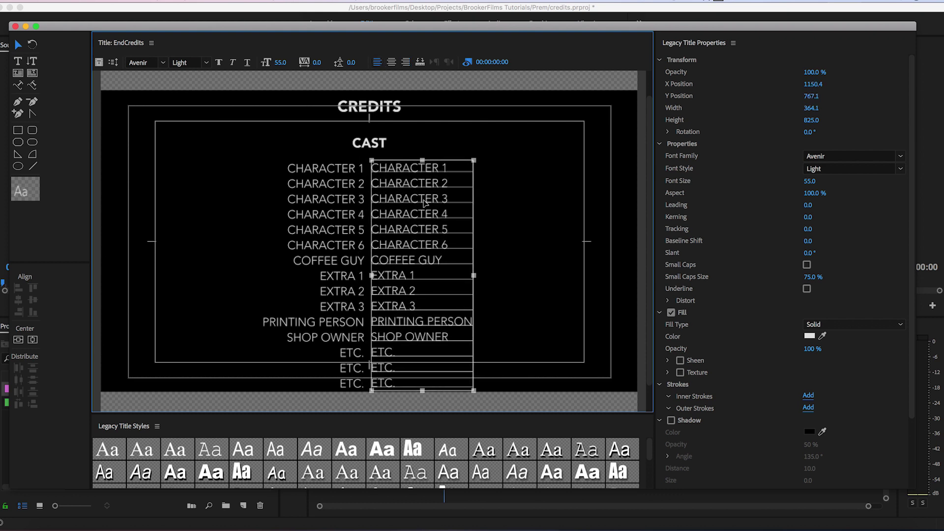
left_click(531, 205)
double_click(439, 198)
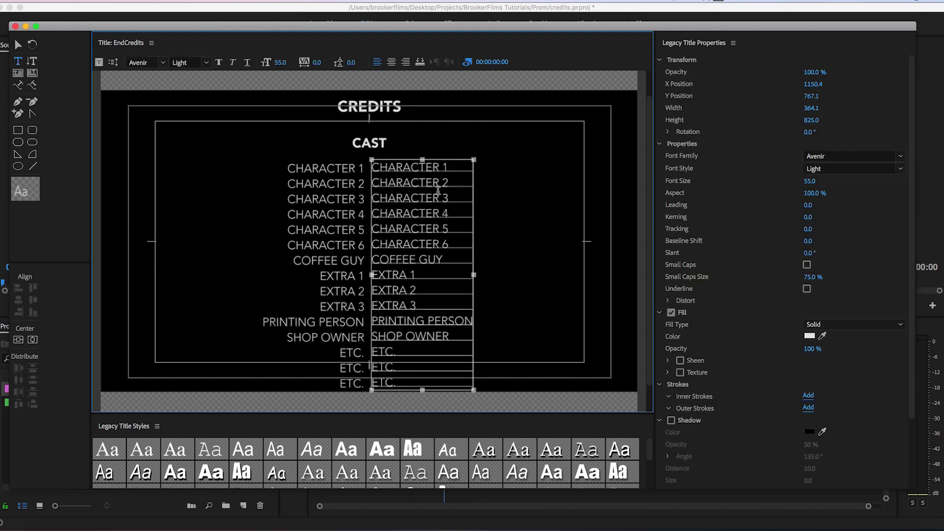
left_click_drag(414, 380, 368, 168)
Fill the right column with placeholder performer names, one per role, ending with Example.
type("Name")
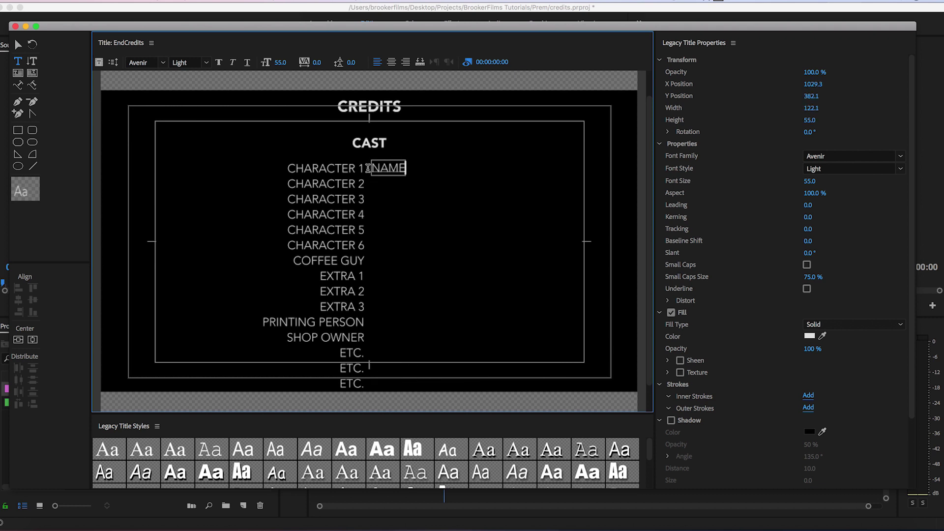
key("Return")
type("Drake")
key("Return")
key("Return")
key("Return")
key("Return")
type("Example 1")
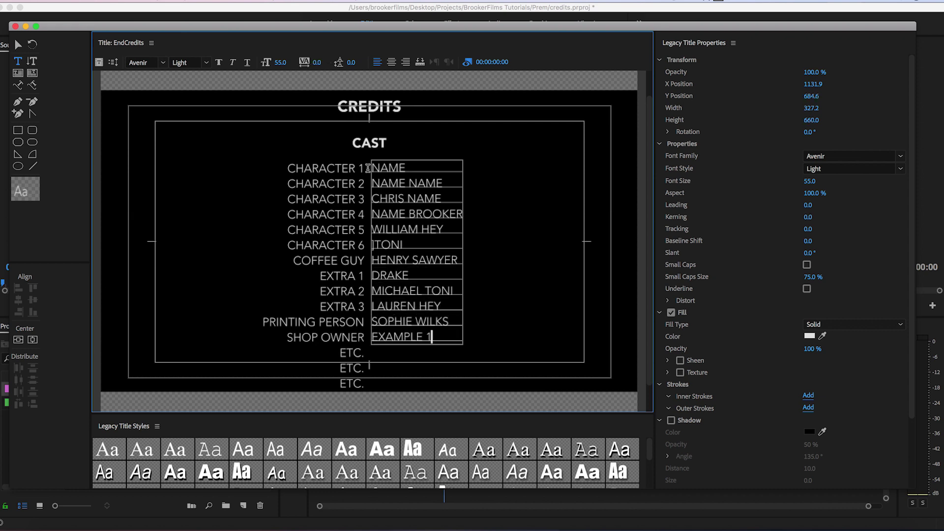
key("Return")
type("Name Name Name")
key("Return")
type("James Name")
key("Return")
type("Example")
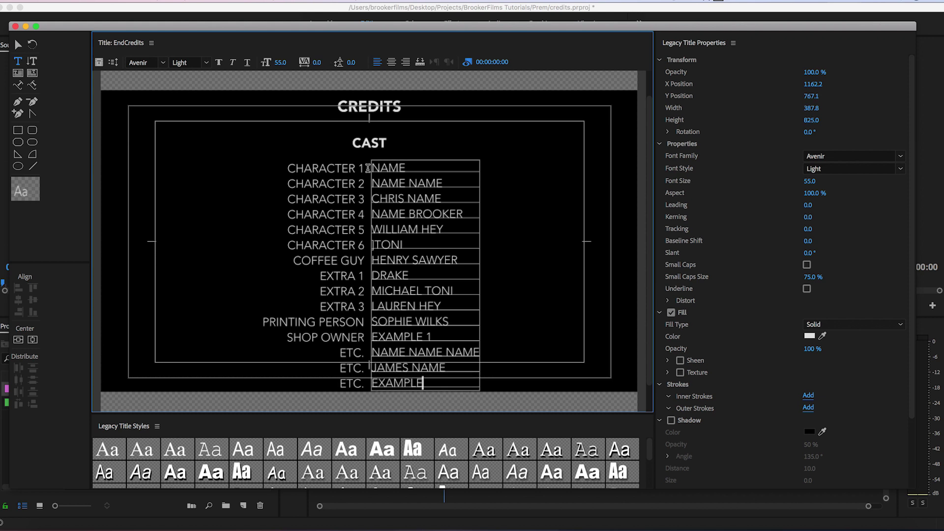
key("Escape")
scroll(553, 137, "down", 1)
Copy both CAST text boxes below the frame and centre the copy horizontally.
left_click(446, 166)
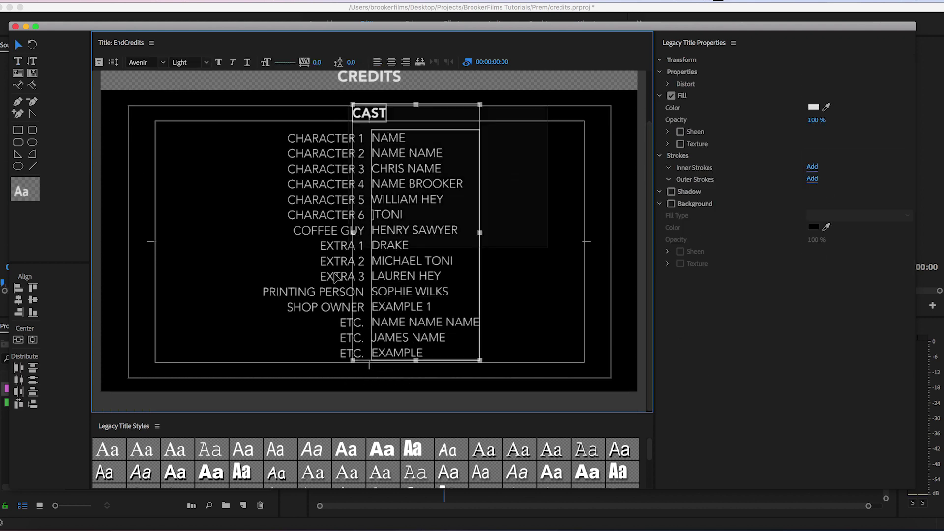
left_click(314, 330, "shift")
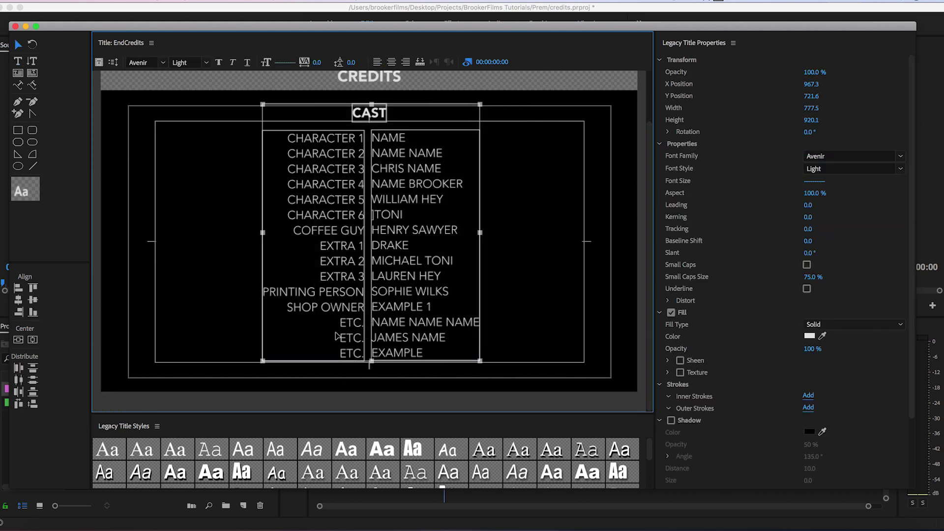
left_click_drag(413, 159, 417, 430, "alt")
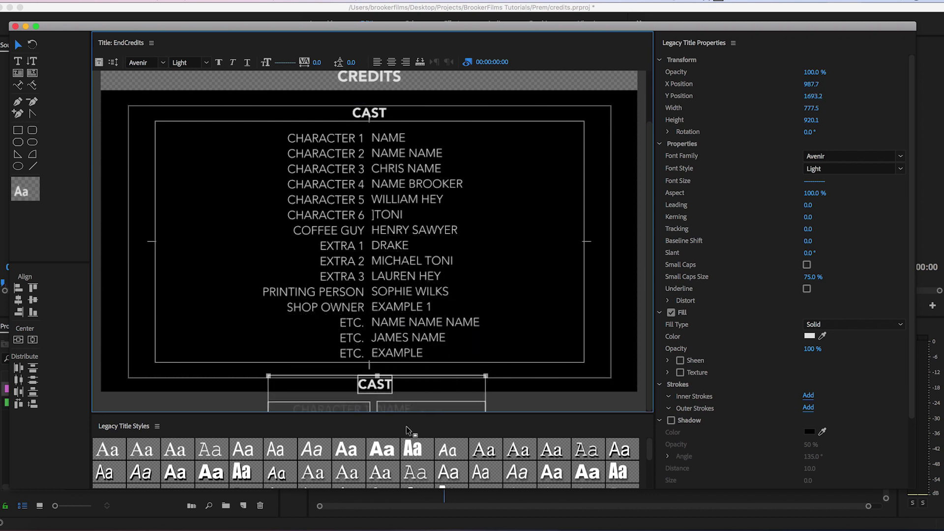
left_click(32, 339)
scroll(642, 265, "down", 5)
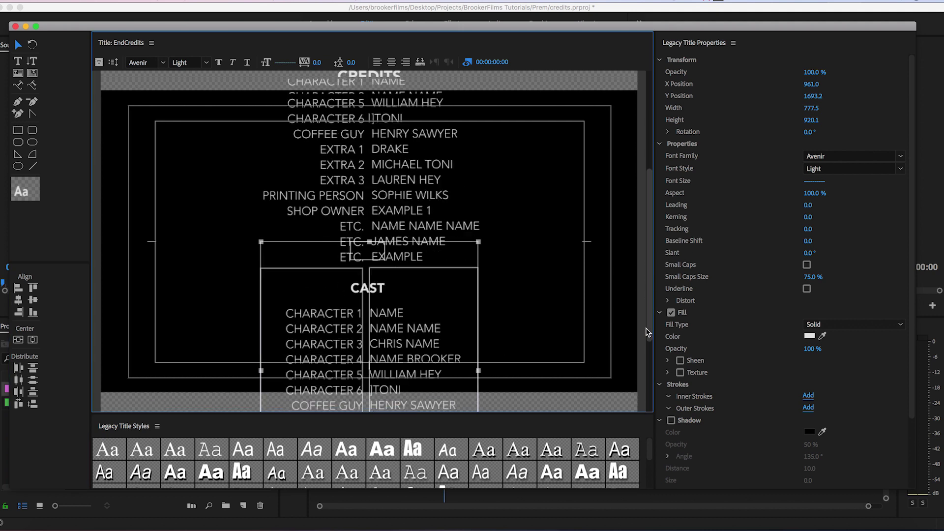
left_click_drag(408, 311, 407, 319)
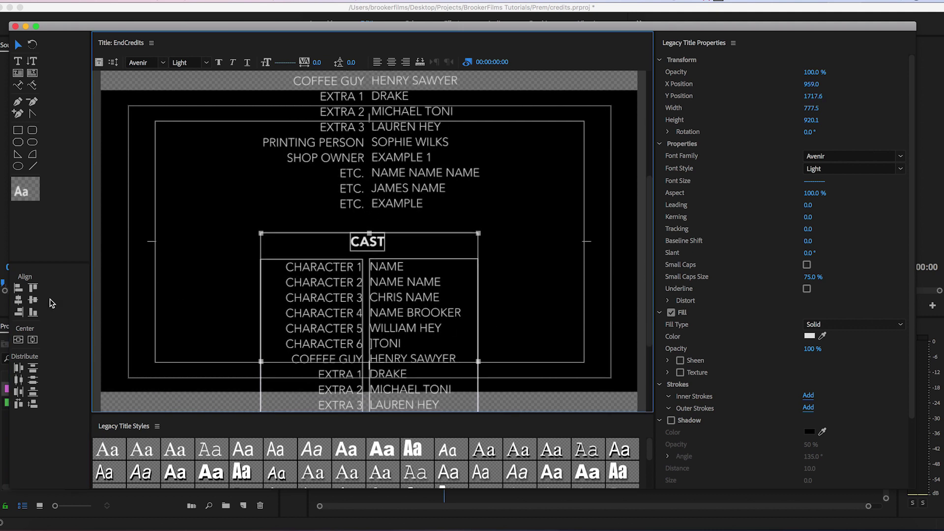
left_click(33, 339)
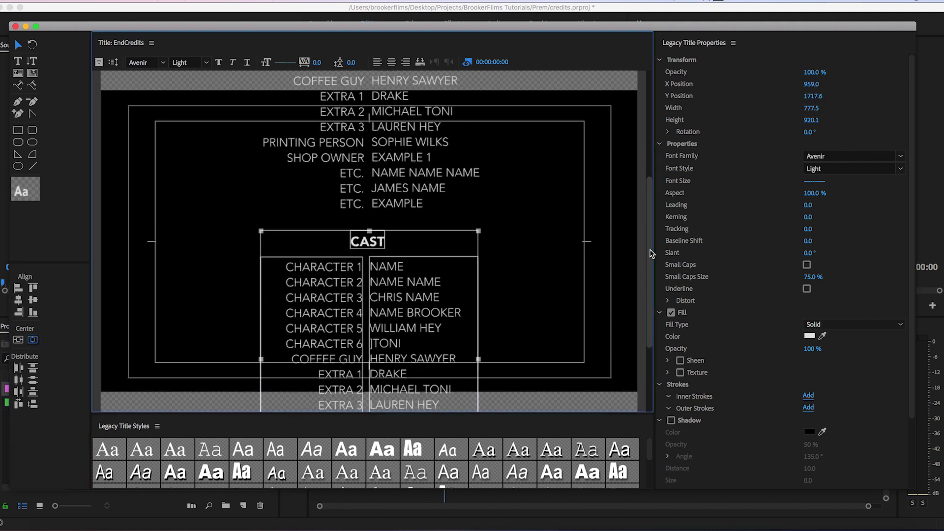
Rename the copied CAST heading to CREW.
scroll(649, 244, "down", 3)
left_click(409, 167)
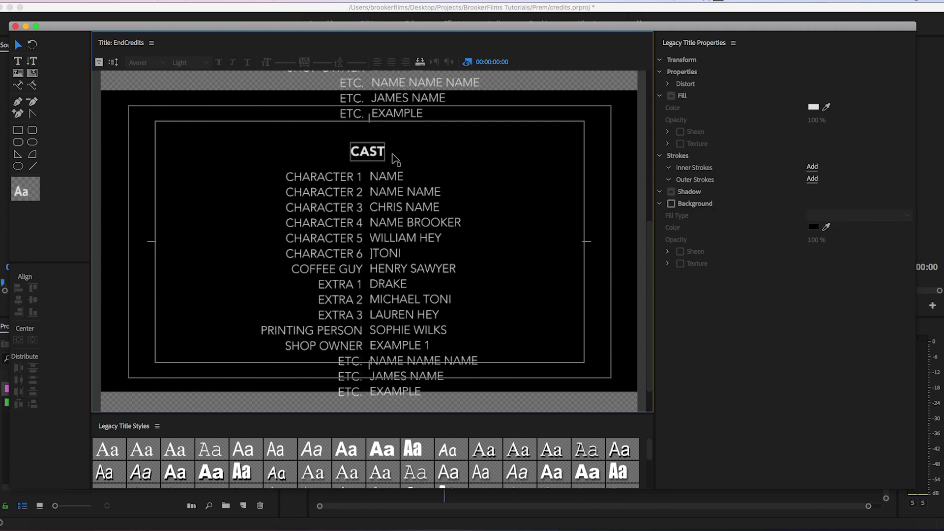
double_click(374, 154)
type("CREW")
left_click(18, 45)
Replace the copied roles with crew roles: DIRECTOR, AD 1–3, CINEMATOGRAPHER, CAMERA OP 1–4, EDITOR, through POST SOUND.
left_click(290, 201)
double_click(327, 194)
key("super+a")
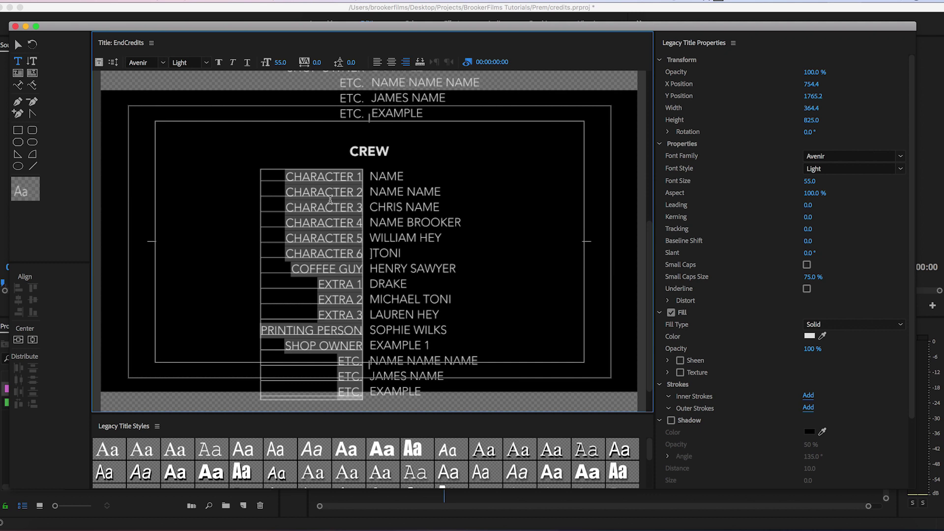
type("DIRECTOR AD 1 AD 2 AD 3 CA")
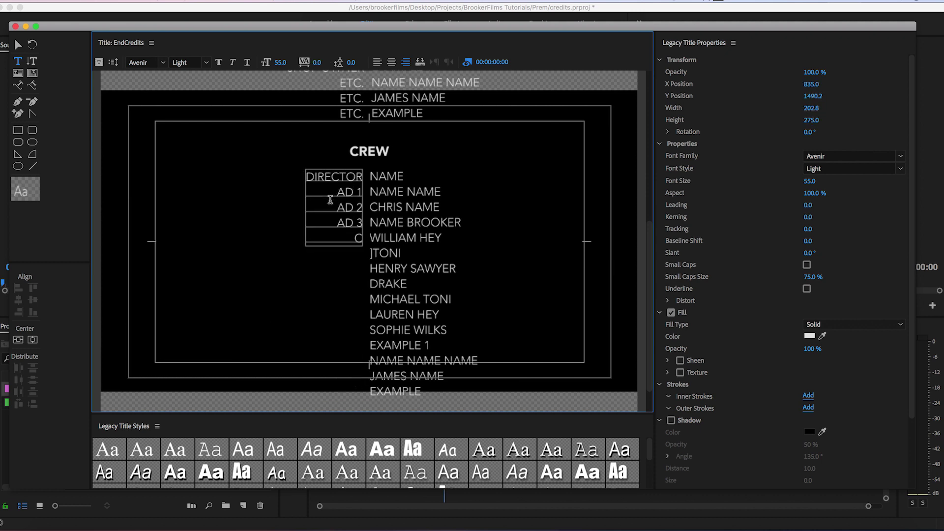
key("BackSpace")
type("INEMATOGRAPHER CAMERA OP 1 CAMERA OP 2 CAMERA OP 3 CAMER")
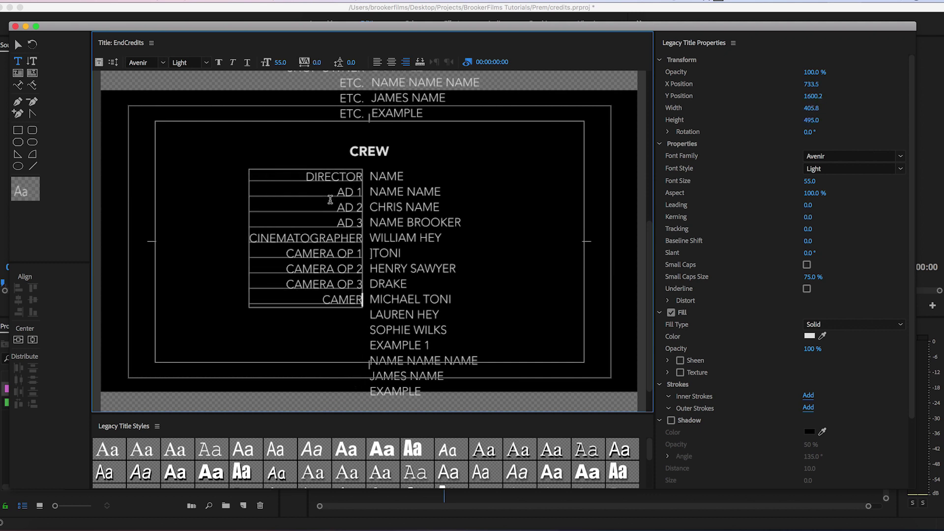
type("A OP 4 EDITOR EDITING ASSIST COLOUR COLOUR ASSIST SOUND POST-SOUND")
left_click(372, 191)
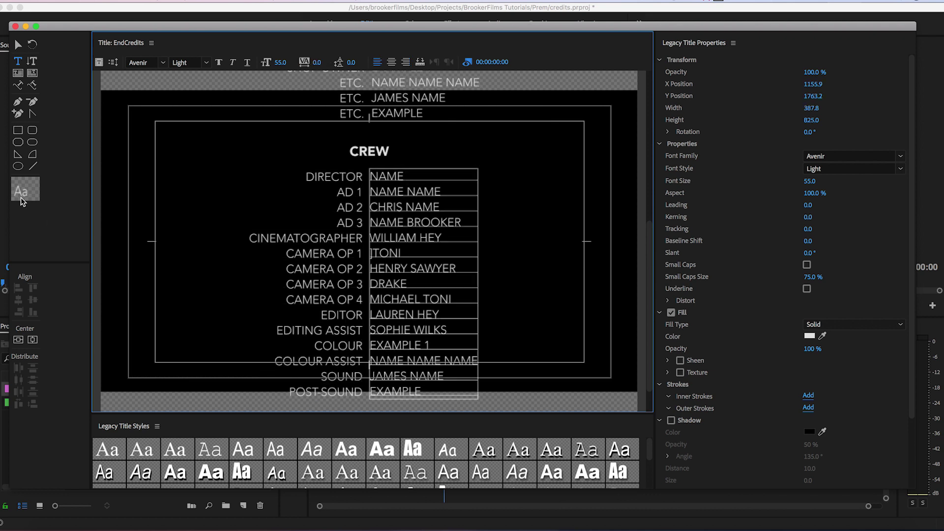
left_click(17, 45)
left_click(204, 157)
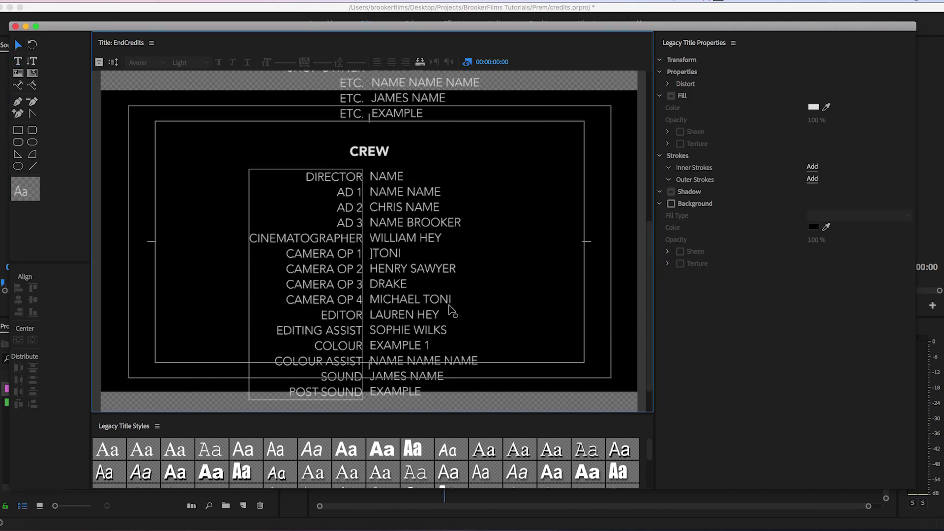
Move the CREDITS heading higher and centre it horizontally in the frame.
left_click_drag(649, 293, 639, 115)
scroll(647, 150, "down", 5)
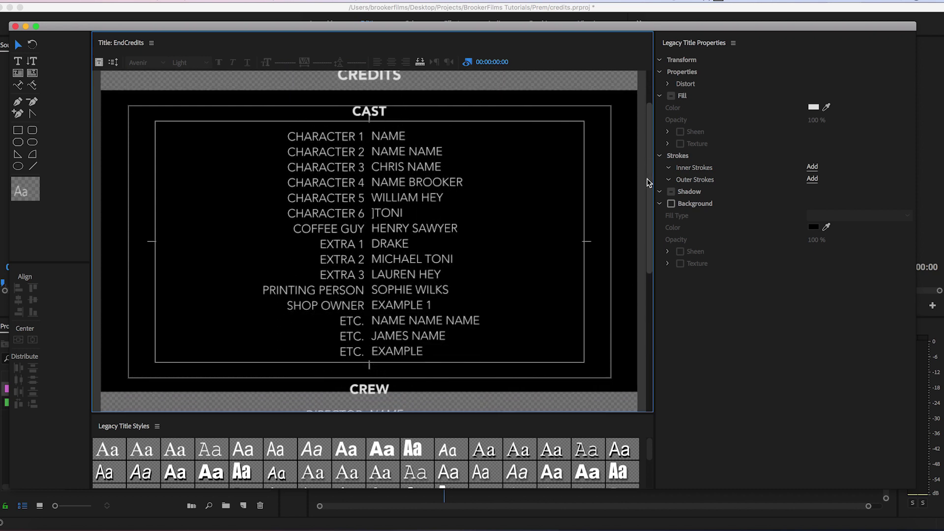
scroll(647, 152, "up", 5)
left_click_drag(383, 136, 384, 107)
left_click(32, 340)
left_click(184, 244)
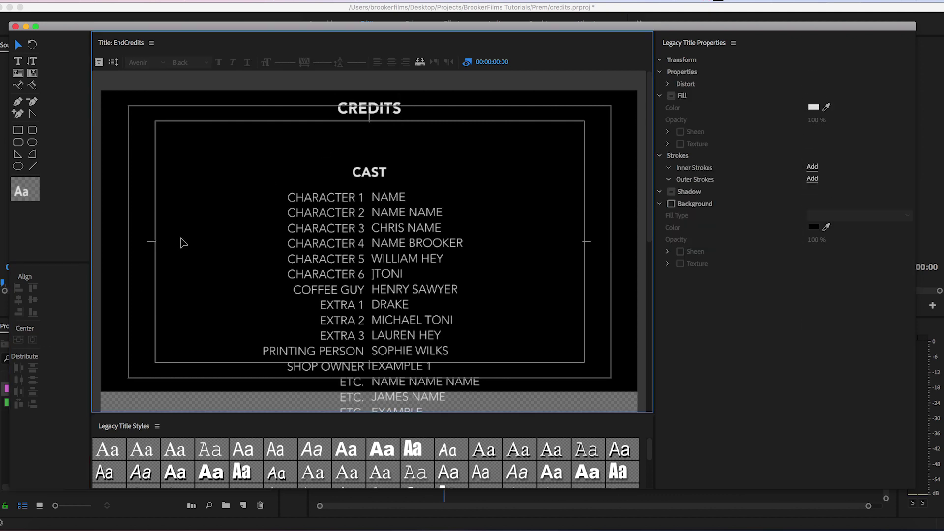
Duplicate the CREW heading and its names column further down, below POST-SOUND.
left_click_drag(649, 129, 663, 319)
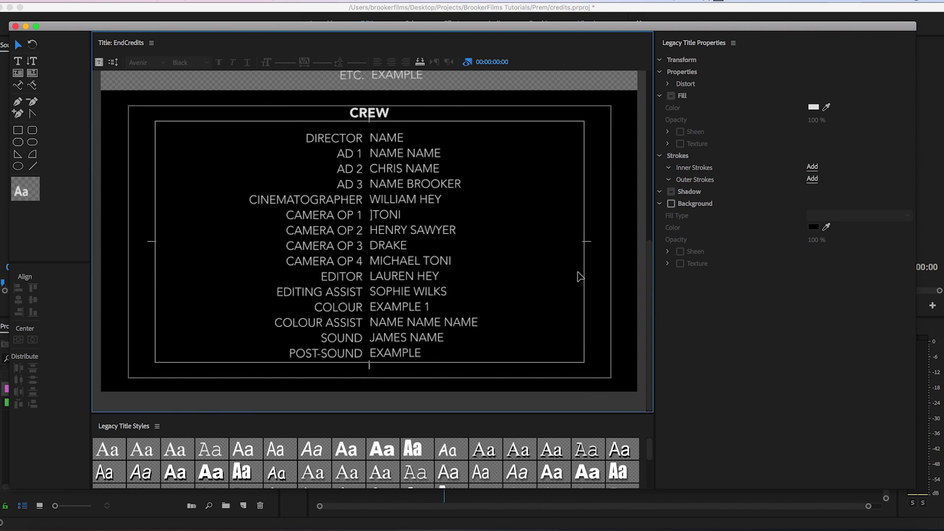
left_click(426, 175)
left_click(425, 175)
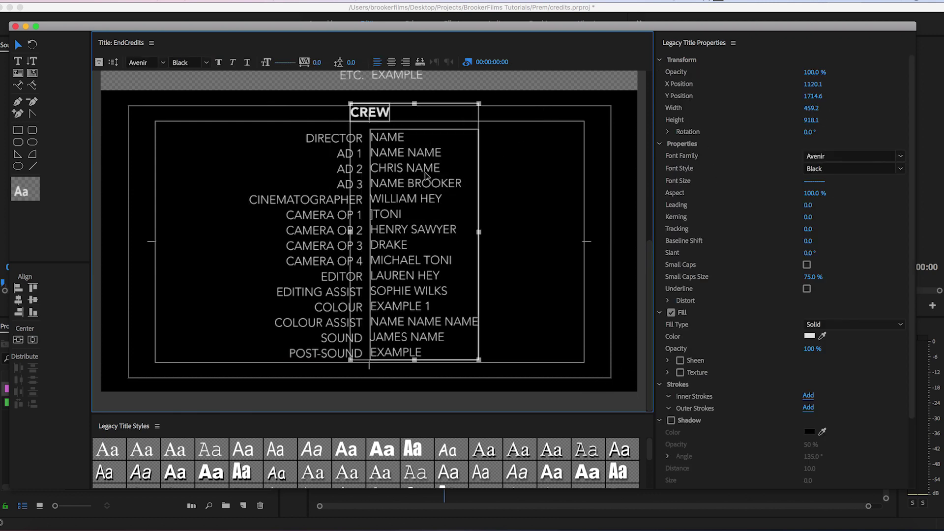
left_click_drag(426, 175, 413, 397)
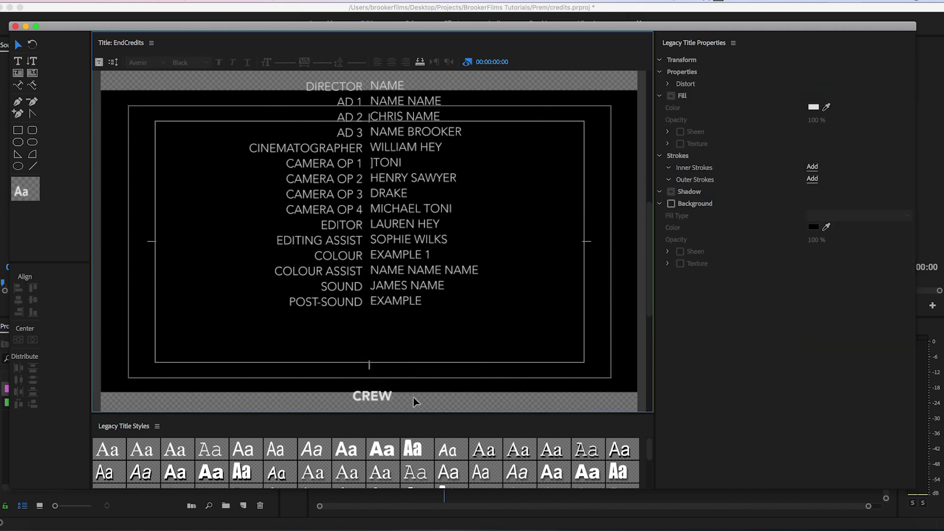
Centre the copied group and retitle its heading SPECIAL THANKS TO, centred.
scroll(609, 322, "down", 5)
left_click(32, 340)
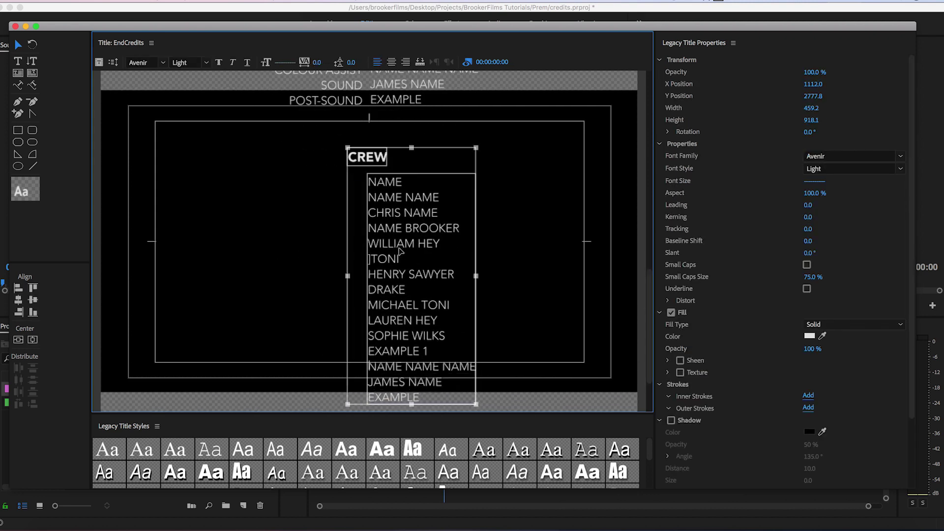
left_click(324, 156)
left_click_drag(325, 157, 375, 155)
double_click(379, 156)
type("SPEC")
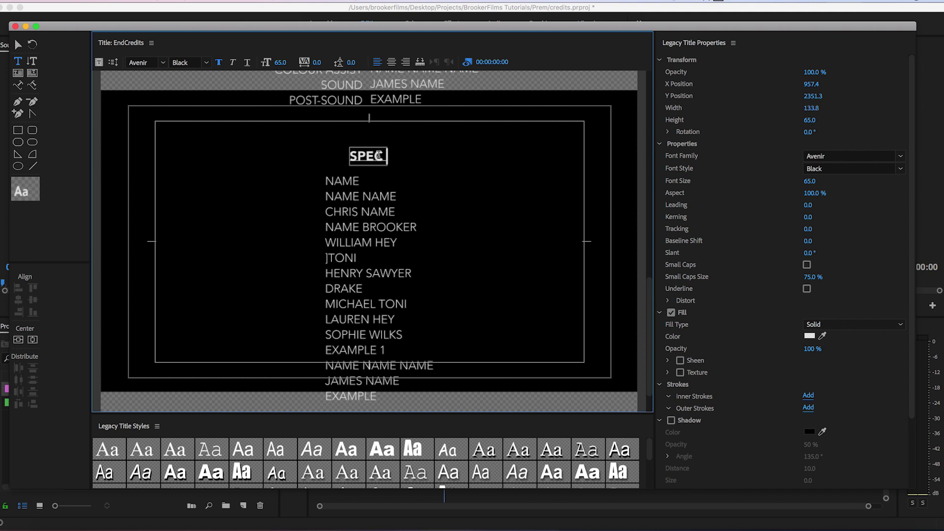
type("IAL THANKS TO")
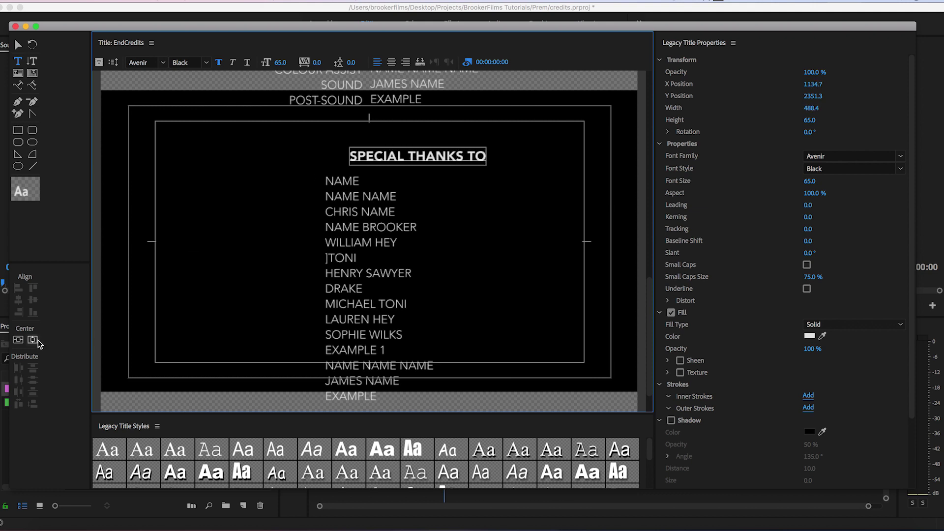
left_click(34, 340)
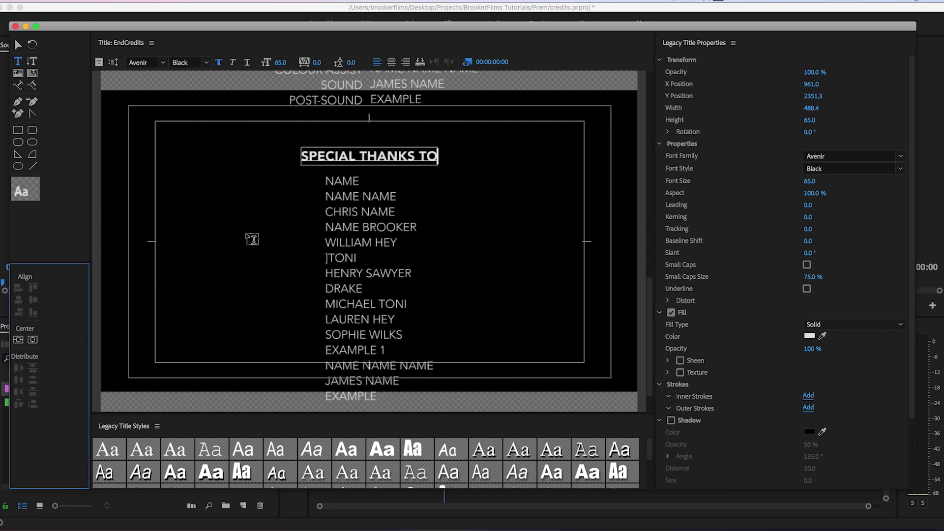
left_click(18, 45)
Centre-align the names list under SPECIAL THANKS TO and centre the block horizontally.
left_click(361, 226)
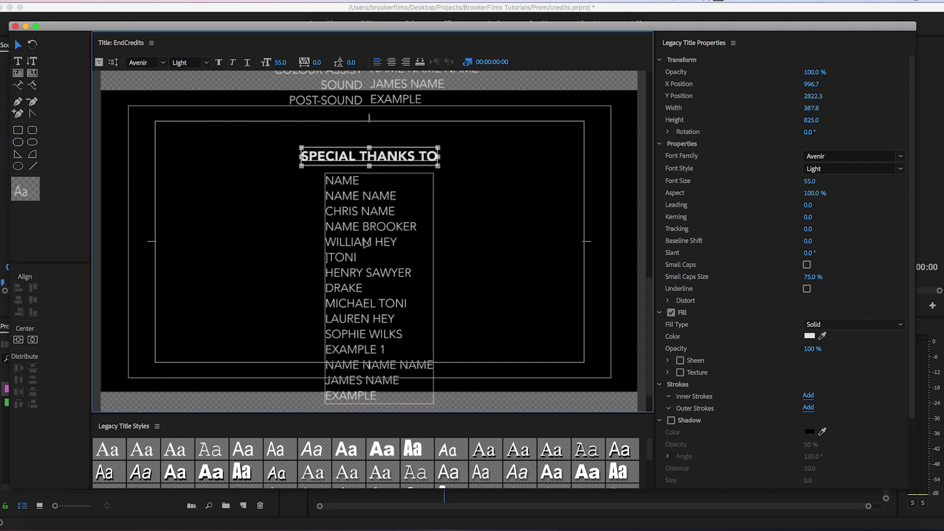
left_click(392, 63)
left_click(33, 340)
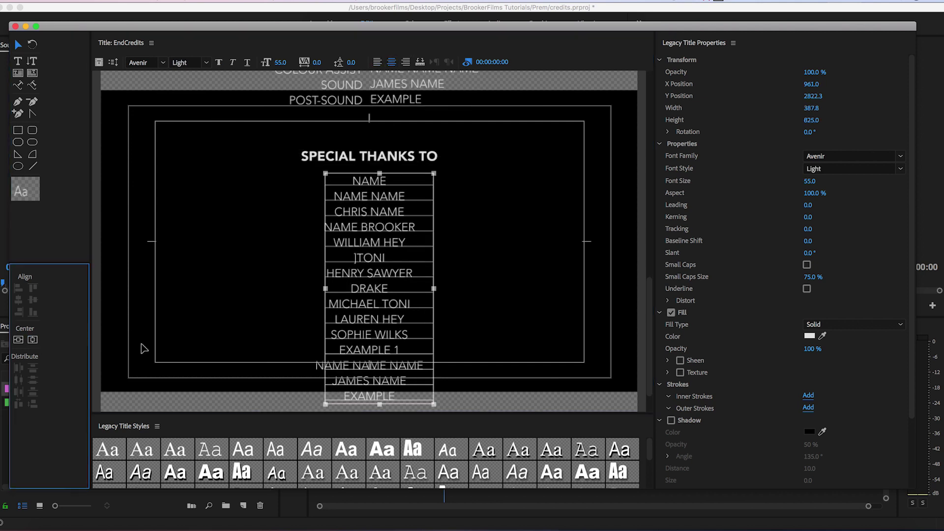
double_click(383, 228)
left_click(514, 236)
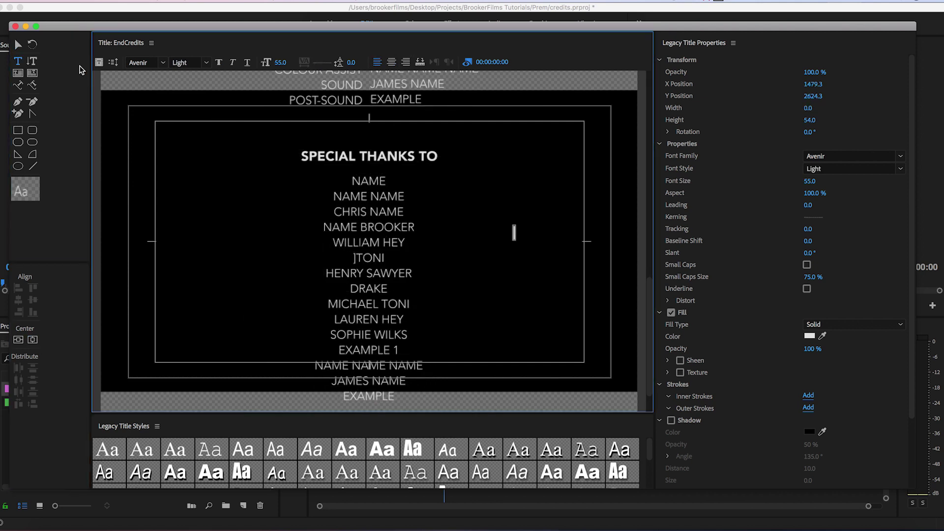
key("Escape")
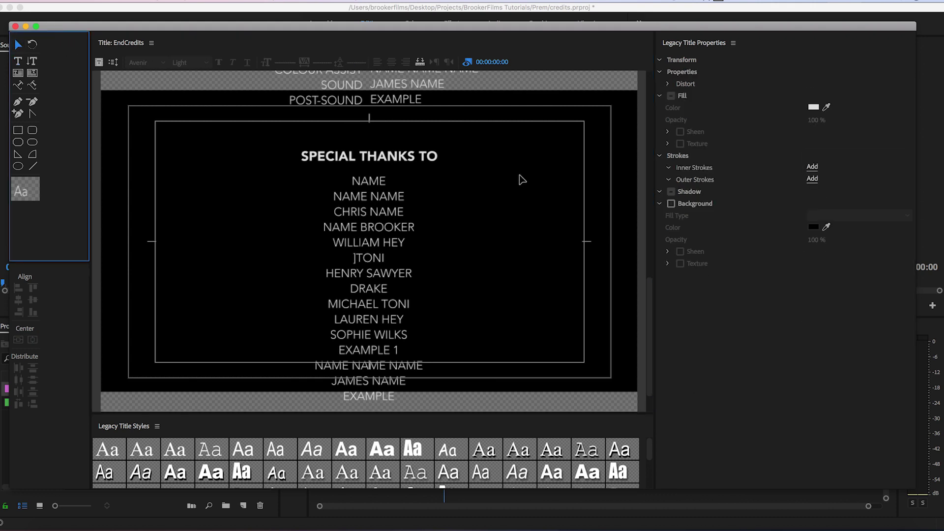
left_click_drag(648, 295, 642, 154)
Make the crew role titles column bold.
scroll(641, 149, "up", 10)
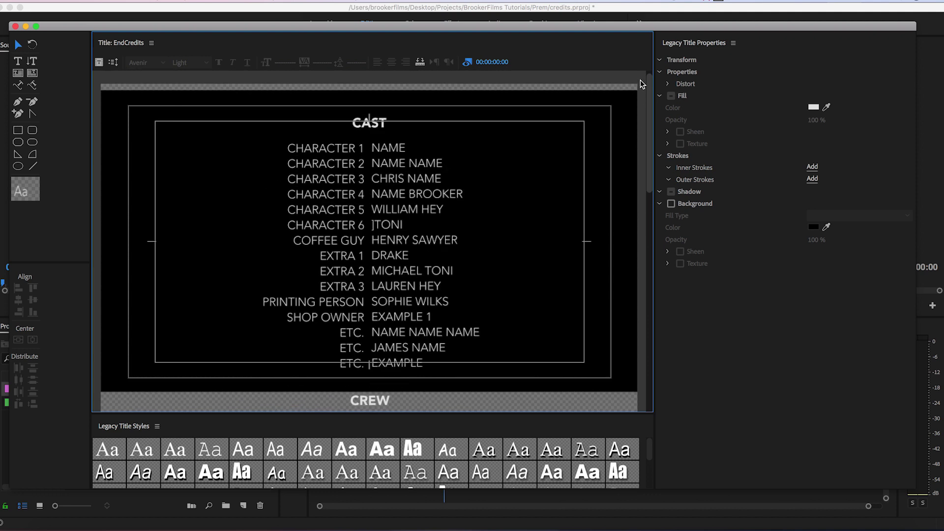
scroll(641, 169, "down", 14)
scroll(647, 226, "down", 12)
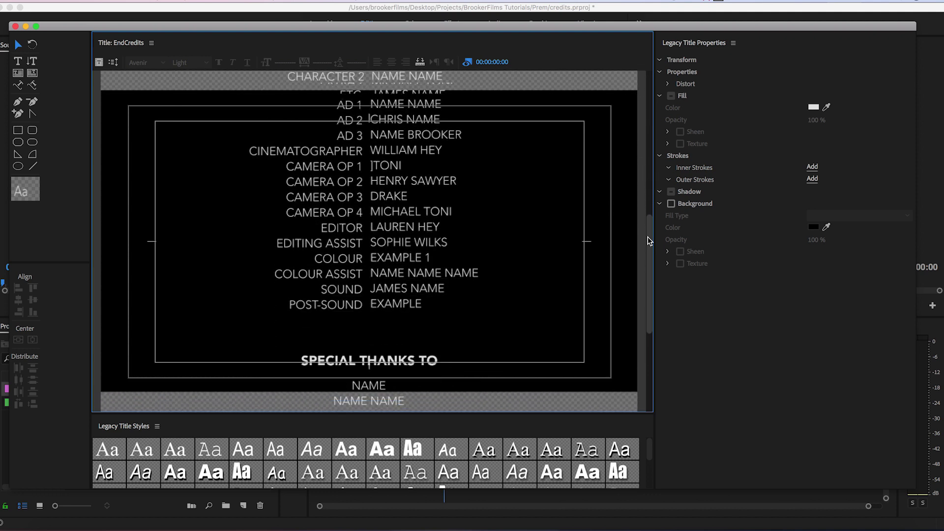
scroll(648, 203, "up", 9)
scroll(649, 199, "up", 2)
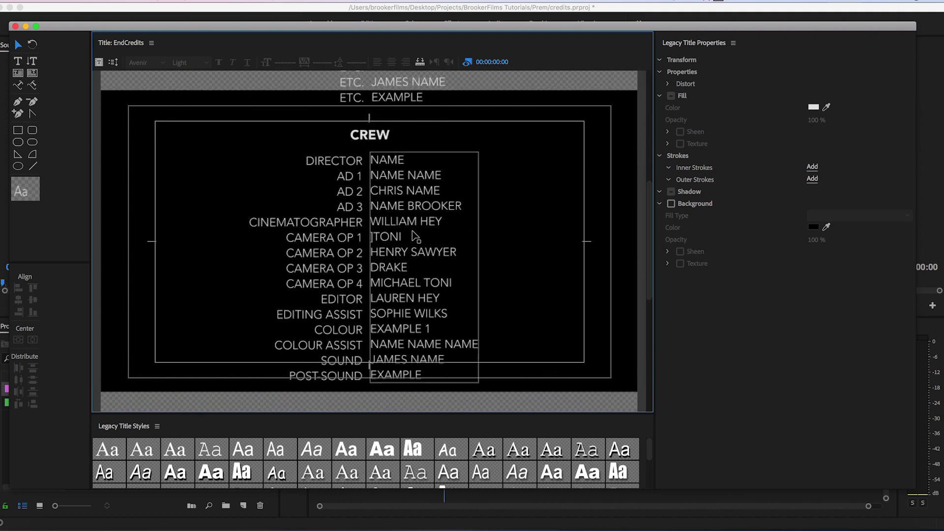
left_click(359, 204)
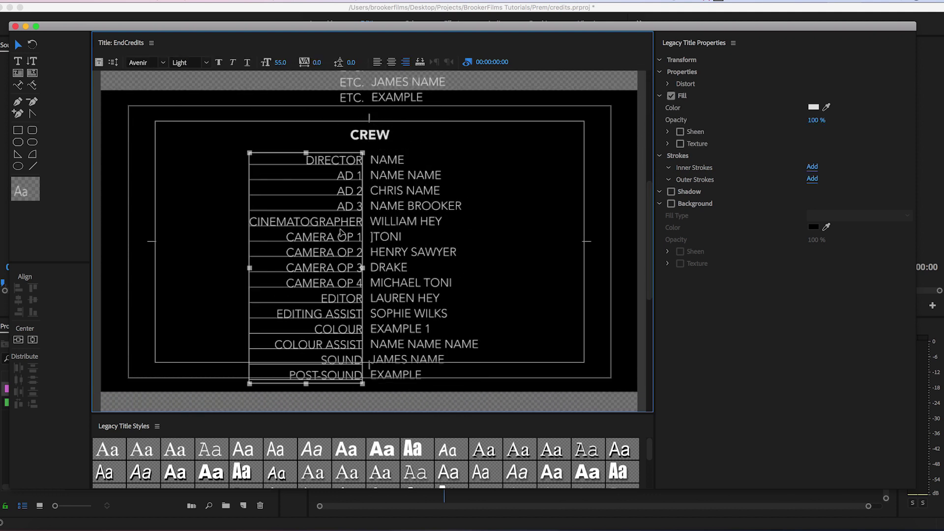
left_click(220, 63)
left_click(551, 226)
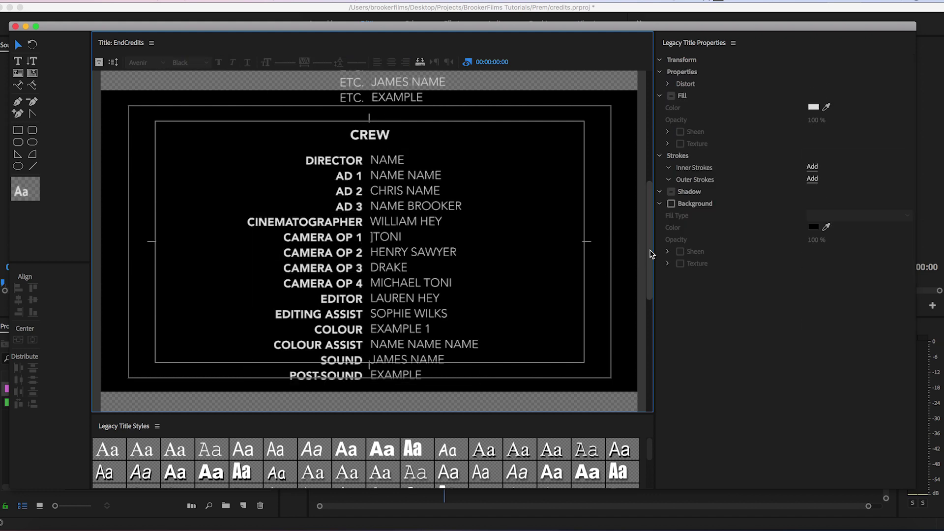
Make the character role titles column in the cast list bold.
scroll(648, 226, "up", 8)
left_click(320, 197)
left_click(218, 63)
left_click(633, 211)
scroll(645, 158, "up", 5)
scroll(643, 190, "down", 10)
scroll(638, 273, "down", 8)
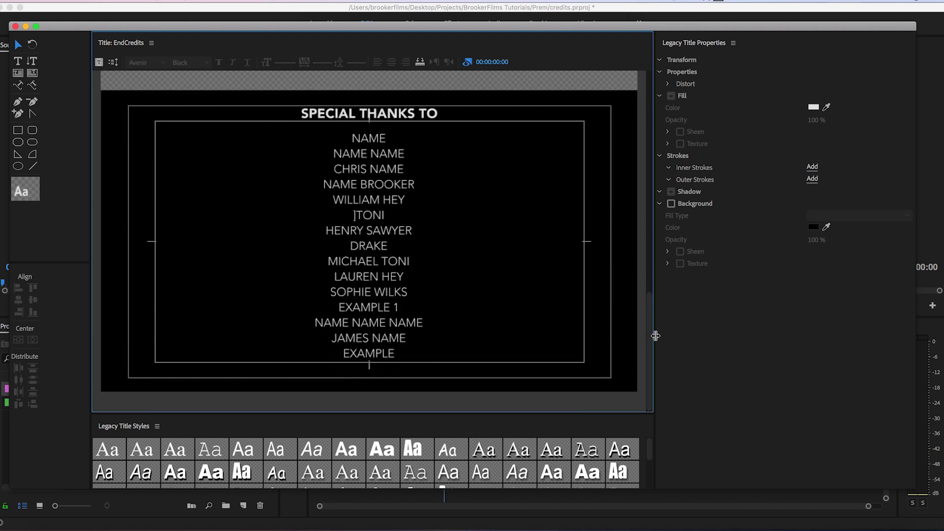
Duplicate the SPECIAL THANKS TO heading below the names list and centre the copy.
left_click(422, 114)
left_click_drag(421, 115, 421, 385)
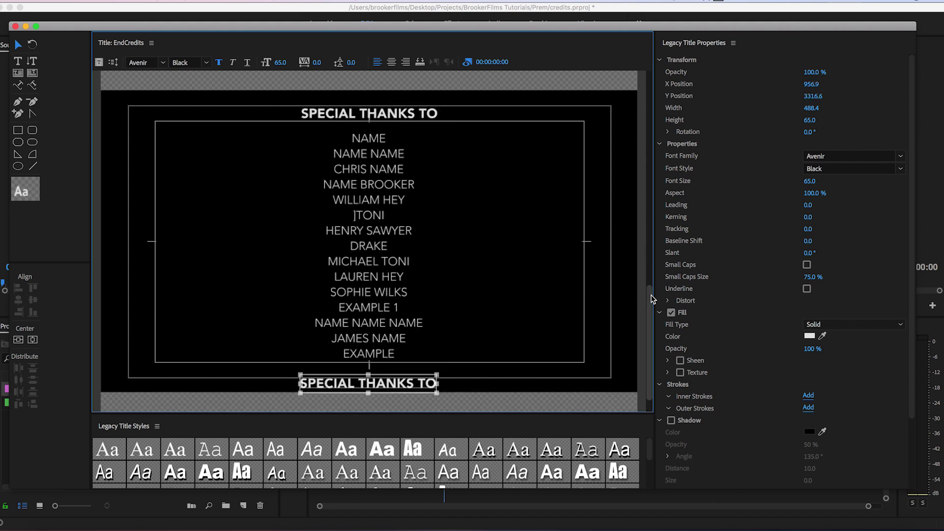
scroll(634, 352, "down", 2)
left_click_drag(397, 363, 398, 378)
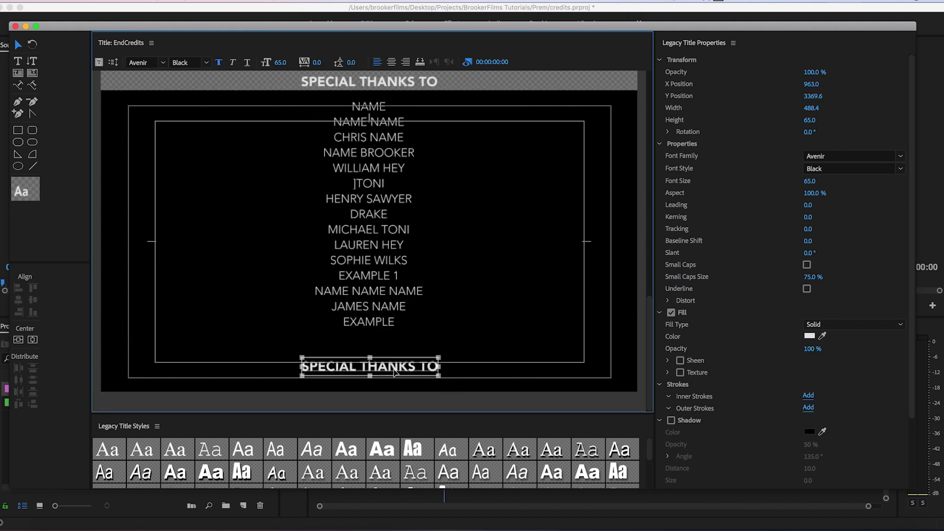
left_click(32, 340)
Retype the copied heading as SPONSORS, centre it, and copy the names block beneath it.
double_click(356, 367)
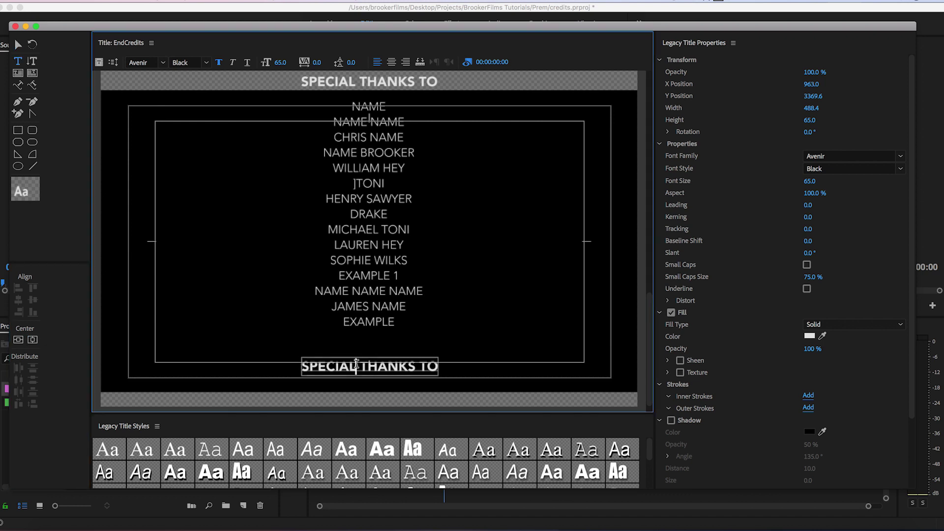
key("super+a")
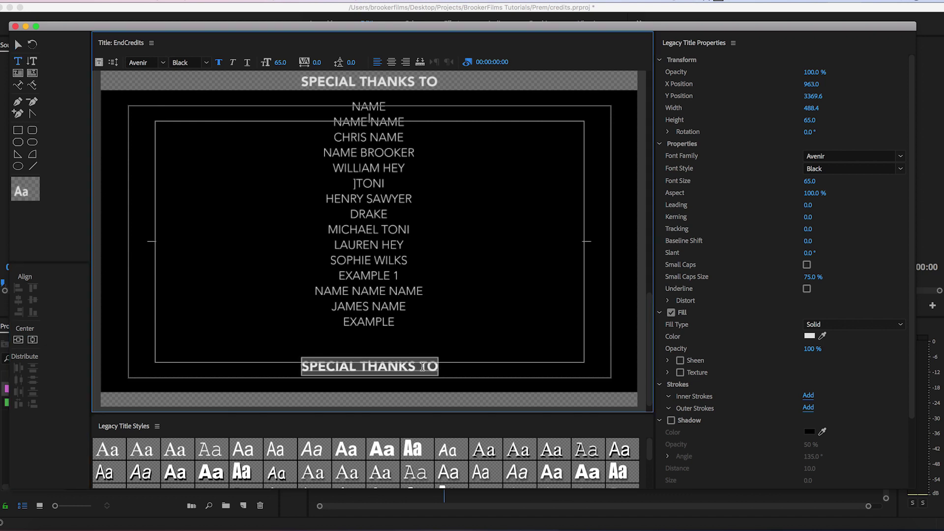
type("SPONSORS")
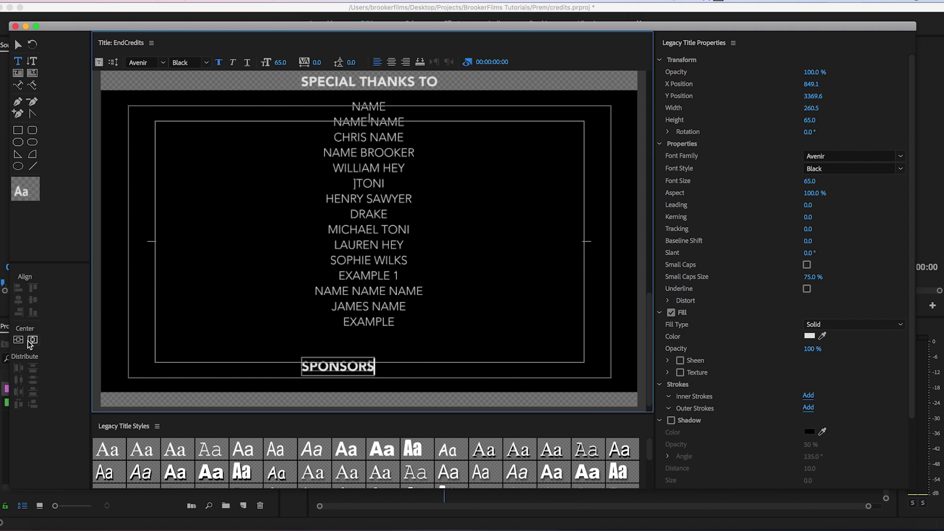
left_click(31, 341)
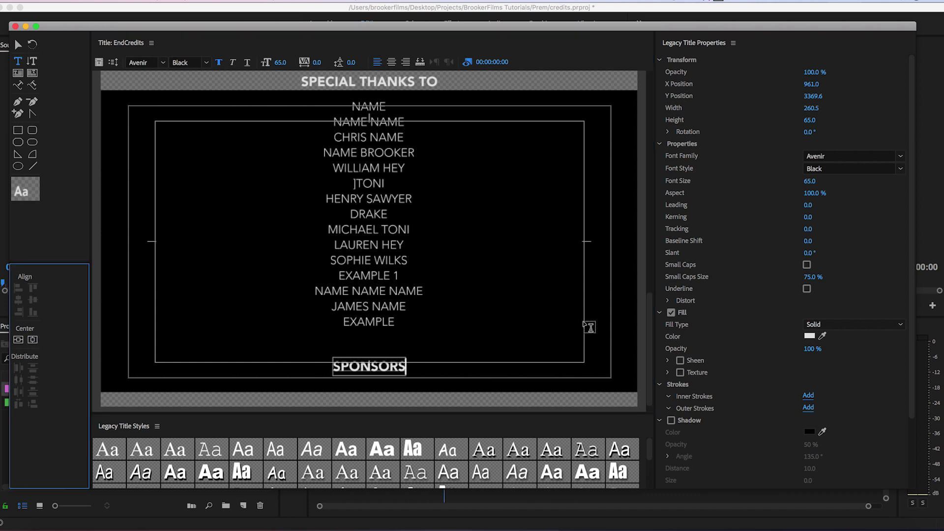
left_click(18, 45)
left_click(358, 151)
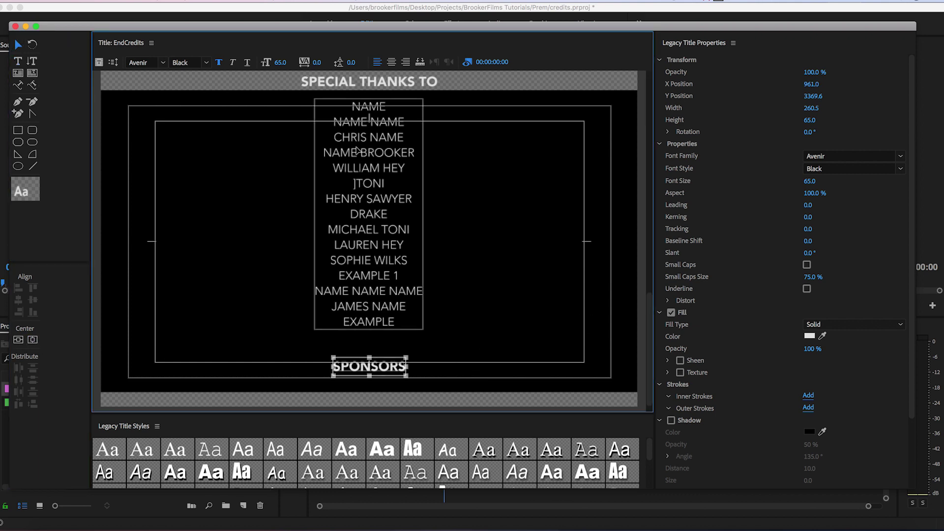
left_click_drag(399, 158, 381, 406)
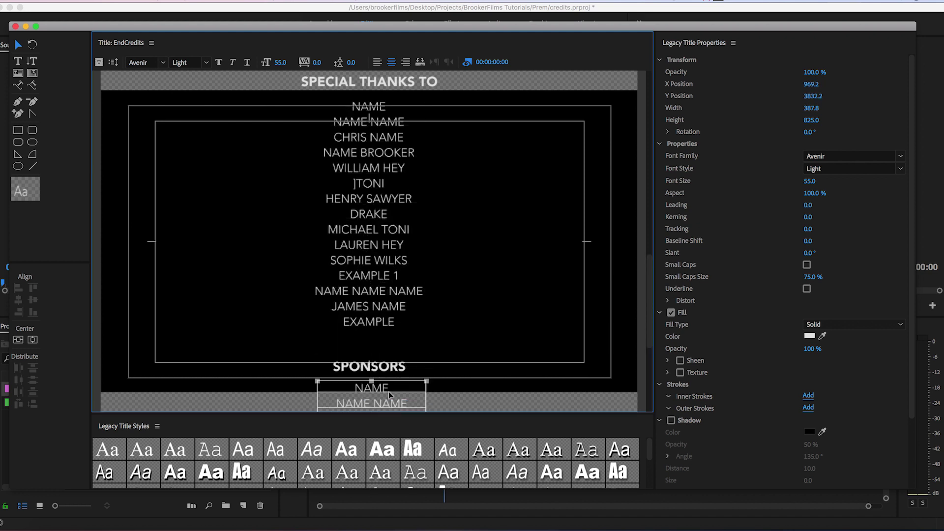
Replace the copied names under SPONSORS with two COMPANY NAME lines.
left_click_drag(649, 302, 643, 374)
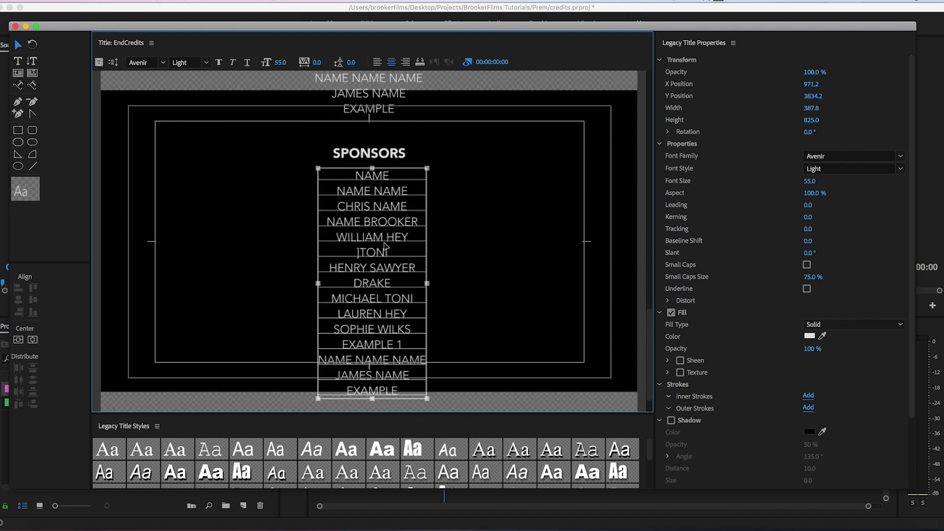
left_click_drag(381, 225, 381, 235)
double_click(381, 234)
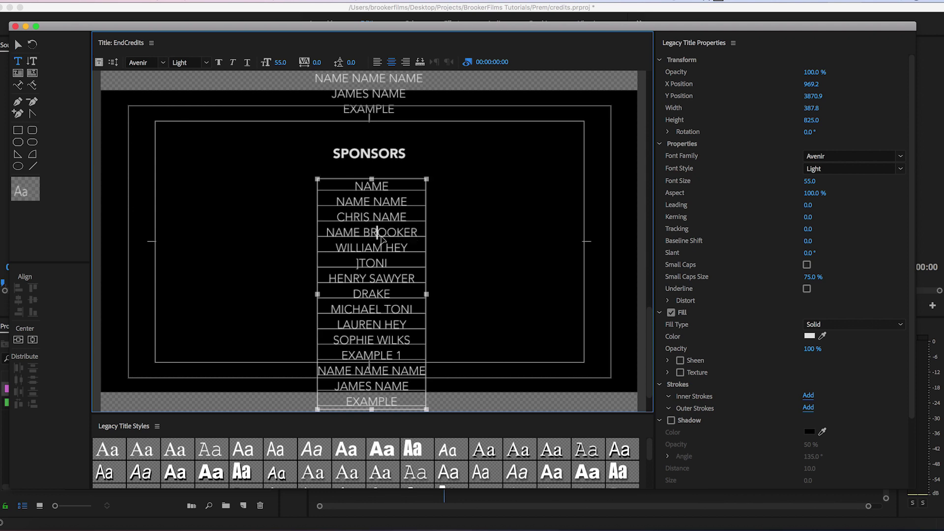
key("super+a")
type("C")
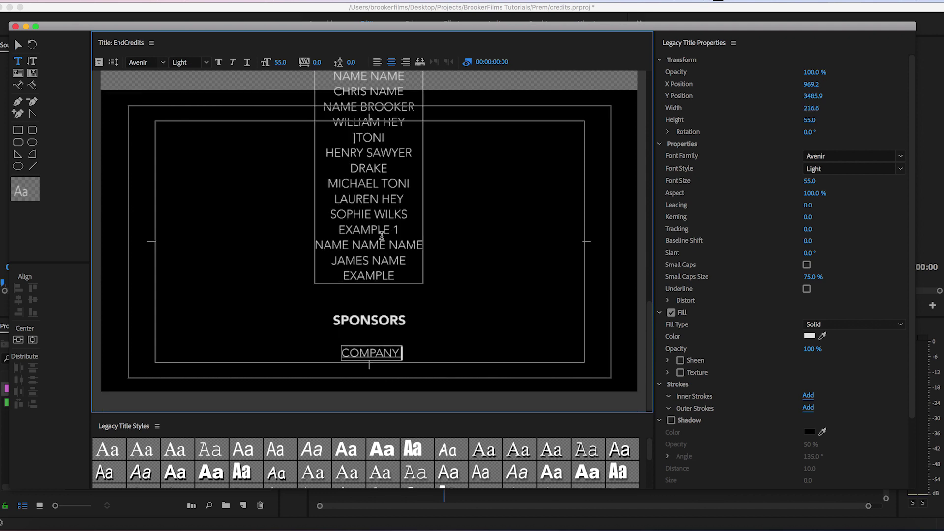
type("OMPANY NAME")
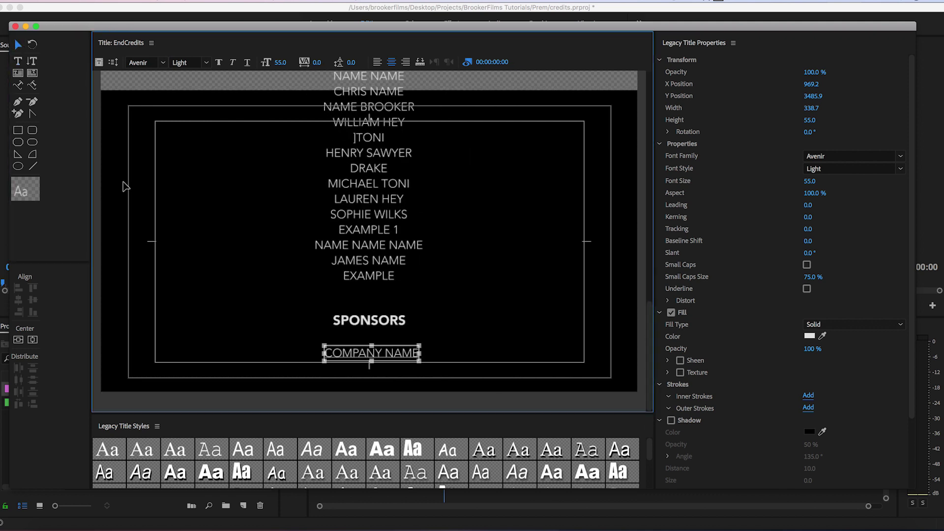
key("Return")
key("Return")
type("COMPANY NAME")
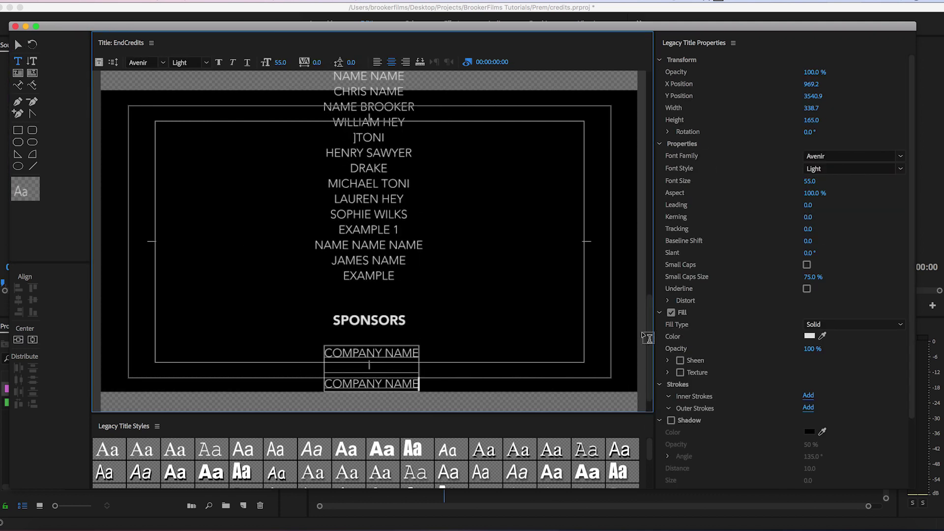
key("Escape")
Duplicate the whole SPONSORS section below itself and nudge the copy slightly lower.
scroll(484, 279, "down", 2)
left_click_drag(483, 279, 307, 351)
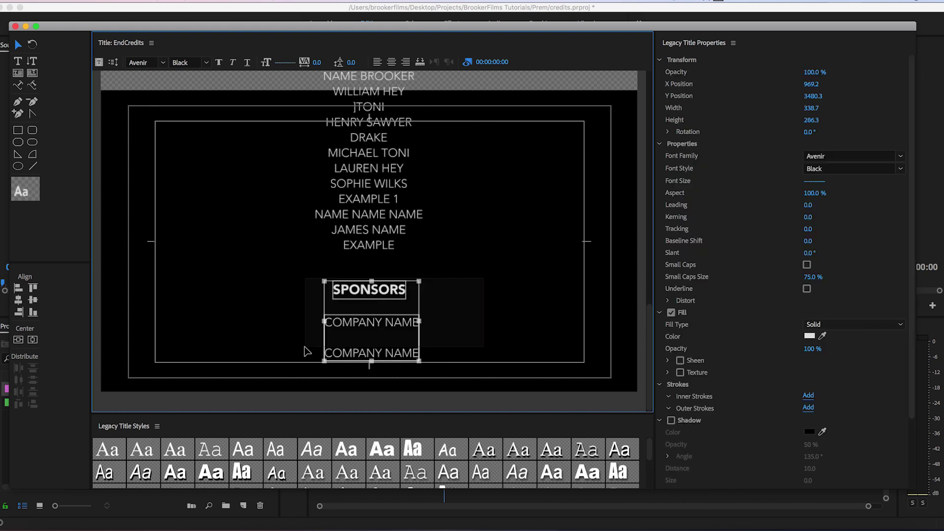
left_click_drag(385, 295, 385, 396)
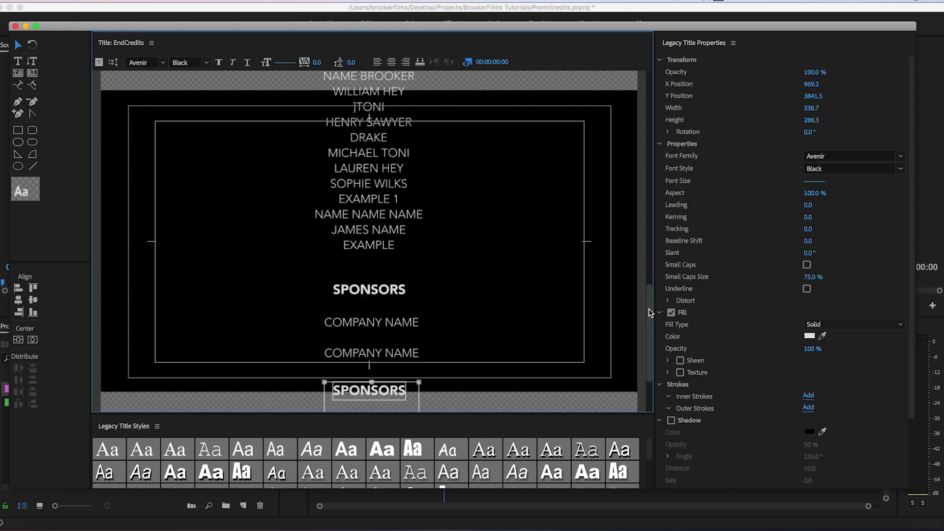
left_click_drag(648, 311, 645, 380)
left_click(389, 308)
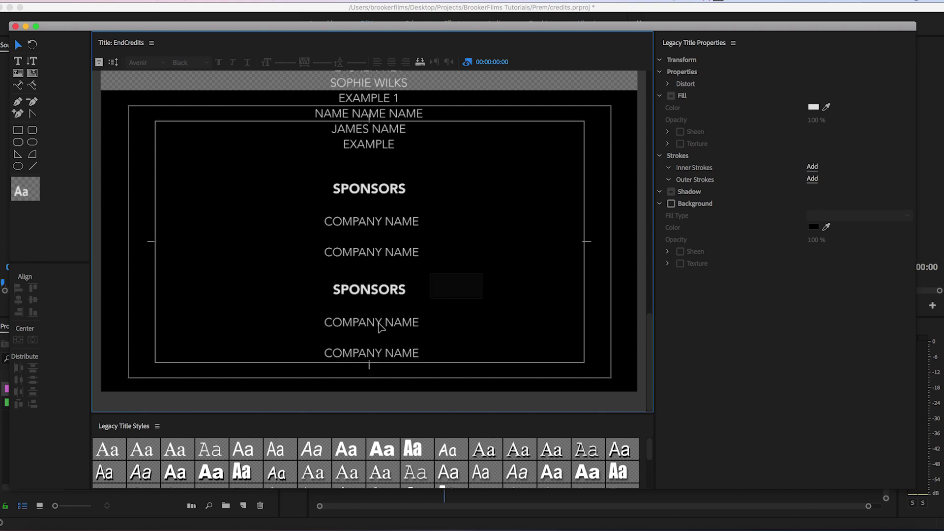
left_click(380, 327)
left_click_drag(383, 294, 380, 305)
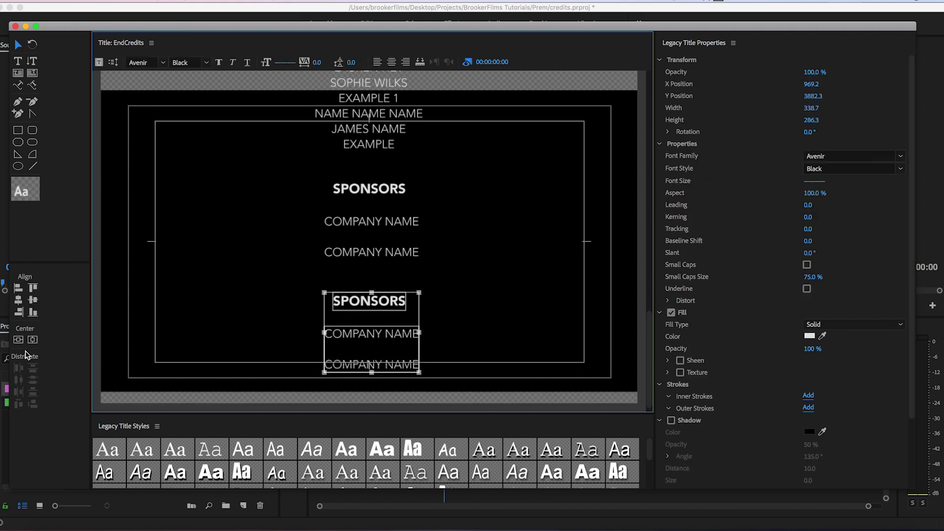
left_click(222, 341)
Rename the lower SPONSORS heading to MUSIC and delete its COMPANY NAME lines.
double_click(390, 302)
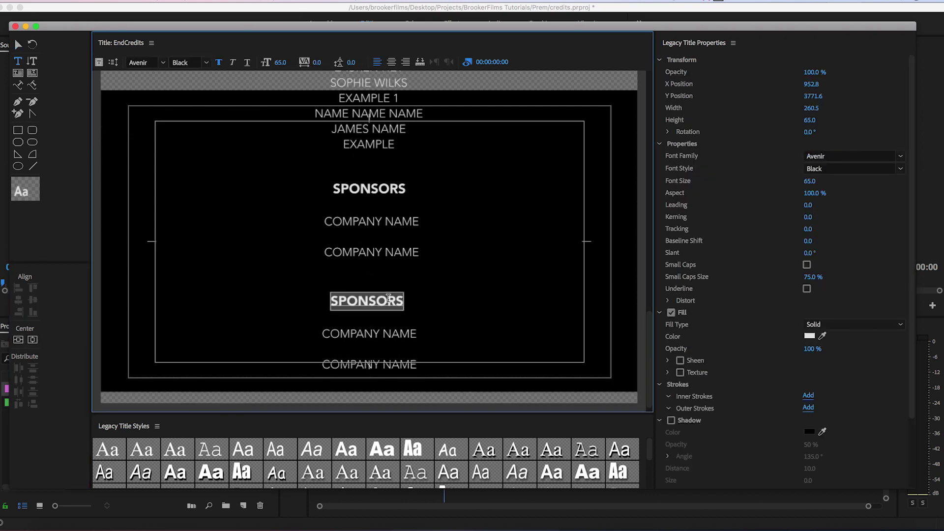
type("MUSIC")
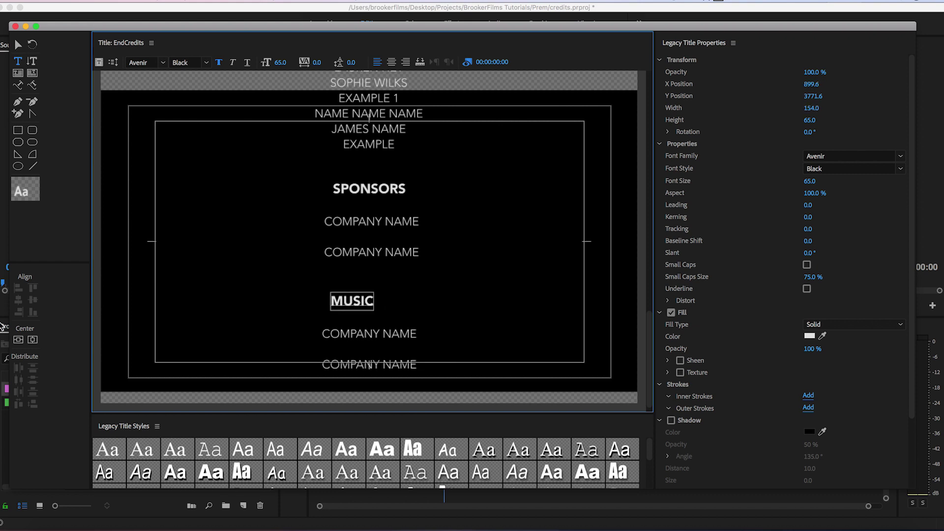
double_click(393, 323)
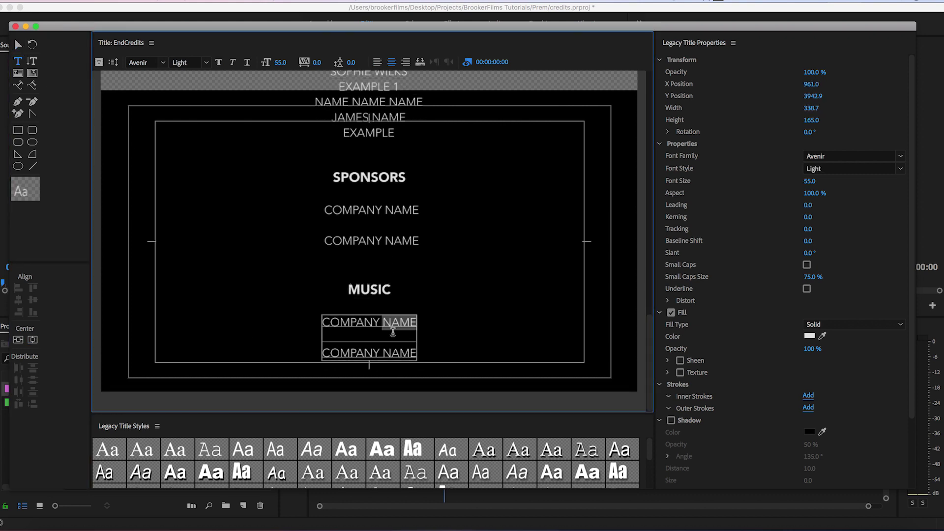
triple_click(380, 329)
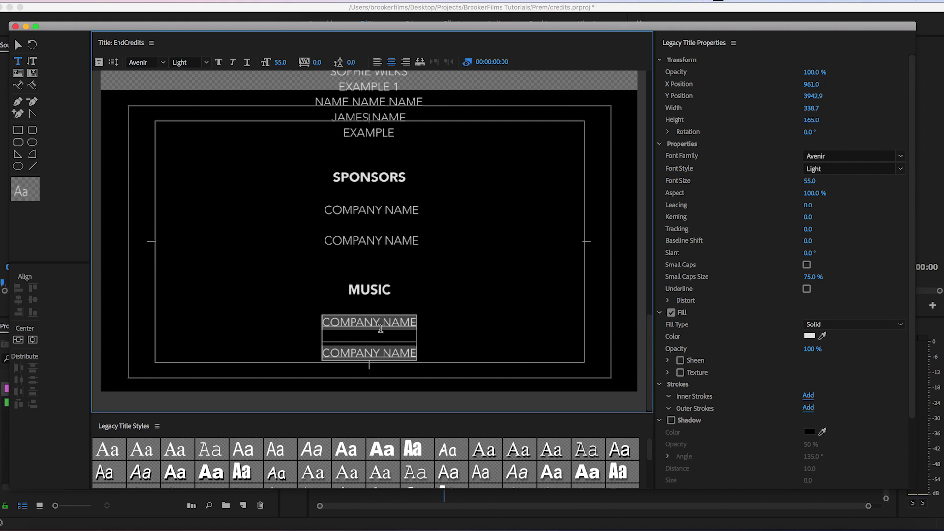
key("BackSpace")
Enter the song credit: "Song Name", By Artist, Licensed by: Record Label, As part of: Companu.
type("\"Song Name\"")
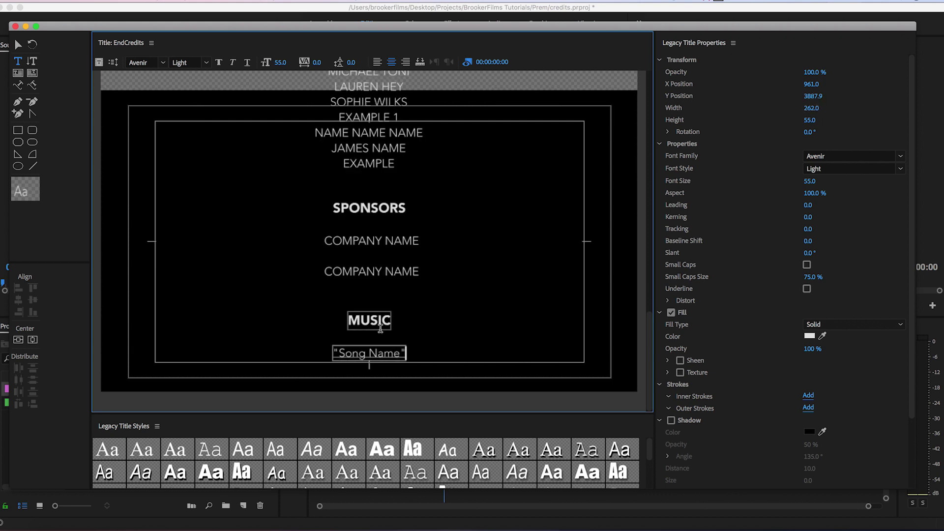
key("Return")
type("By Artist")
key("Return")
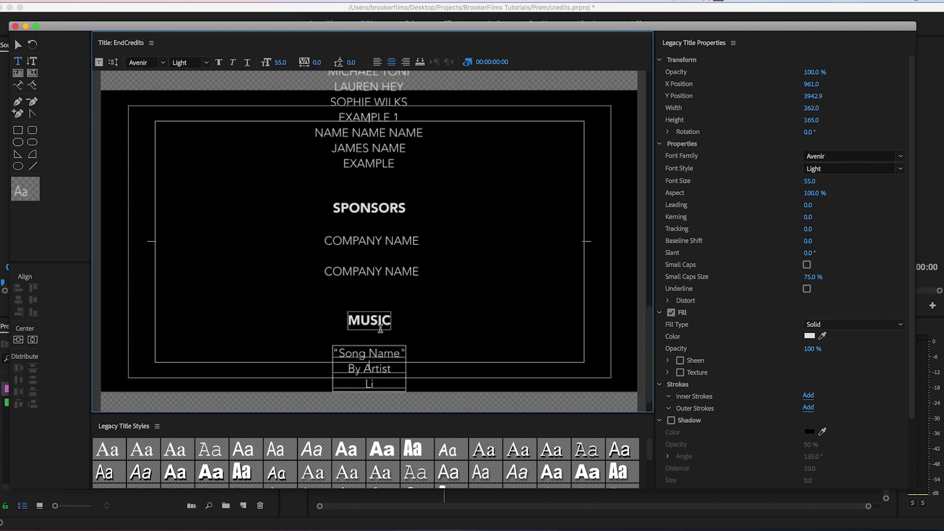
type("Licensed by: Record Label")
key("Return")
type("As part of: Company")
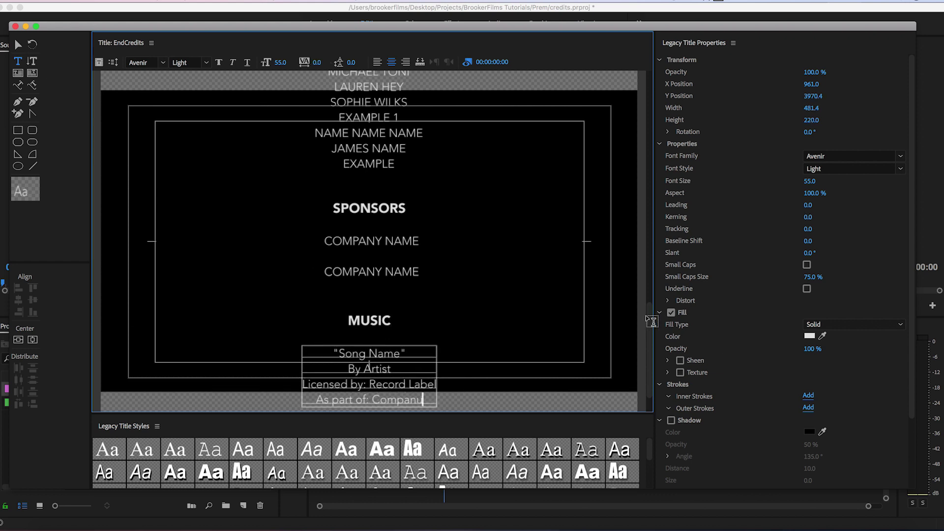
scroll(457, 283, "down", 2)
Shift the song credit block left and copy it into four blocks staggered left and right.
left_click(17, 45)
left_click_drag(395, 315, 325, 315)
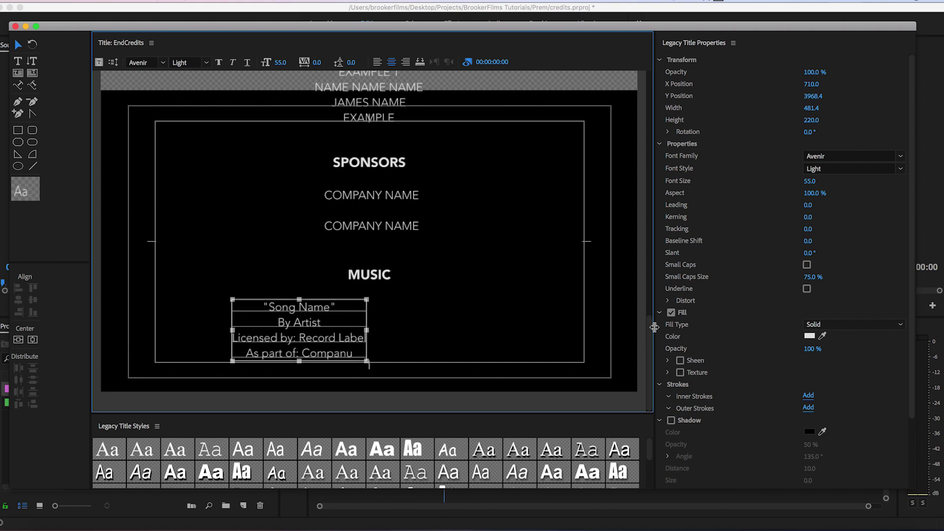
left_click_drag(310, 330, 463, 363, "alt")
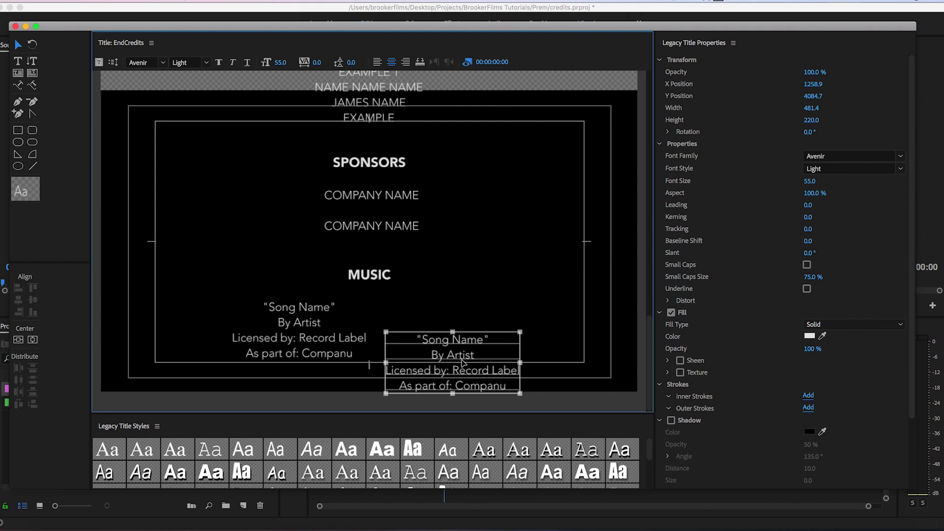
scroll(649, 323, "down", 3)
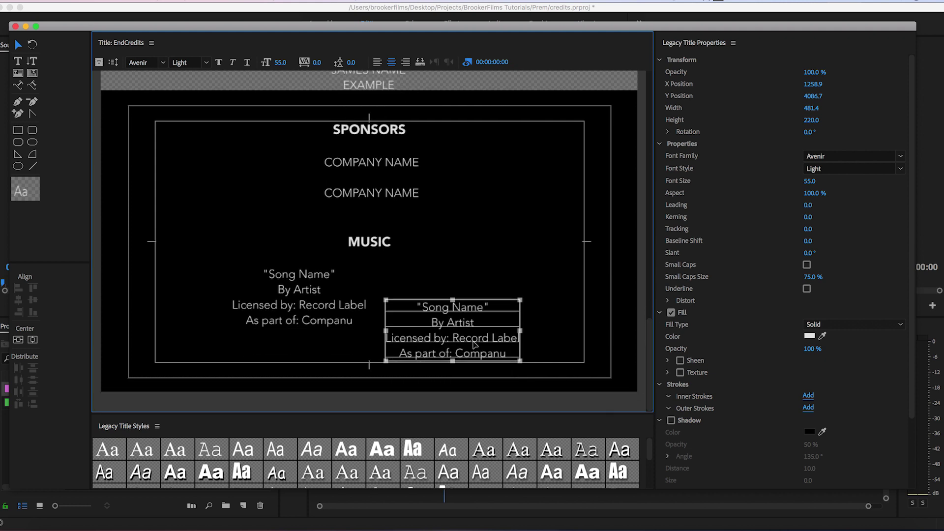
left_click_drag(455, 336, 327, 388, "alt")
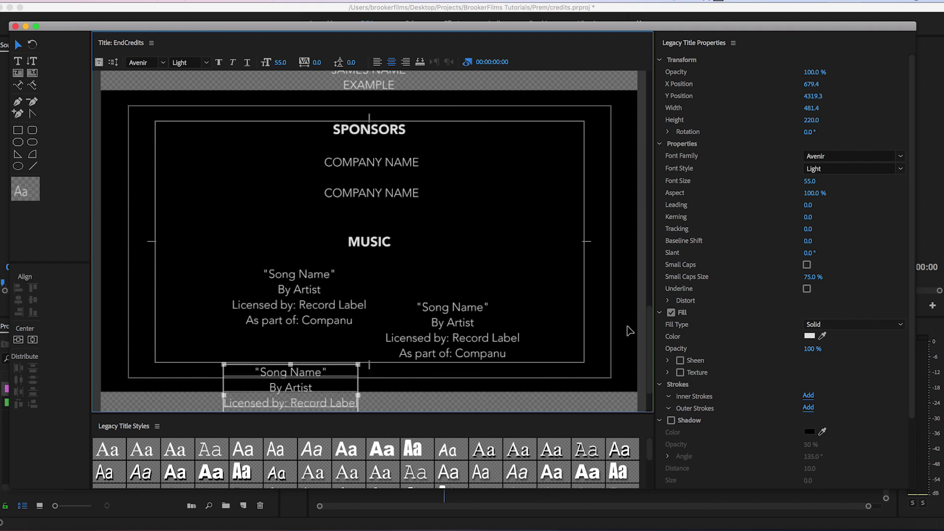
scroll(649, 364, "down", 6)
left_click_drag(310, 335, 481, 388)
left_click(585, 331)
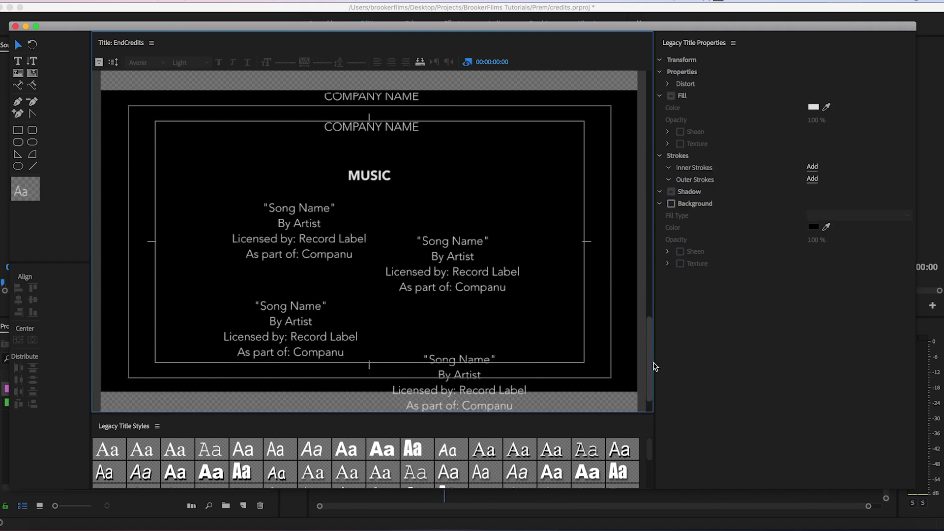
scroll(650, 364, "down", 5)
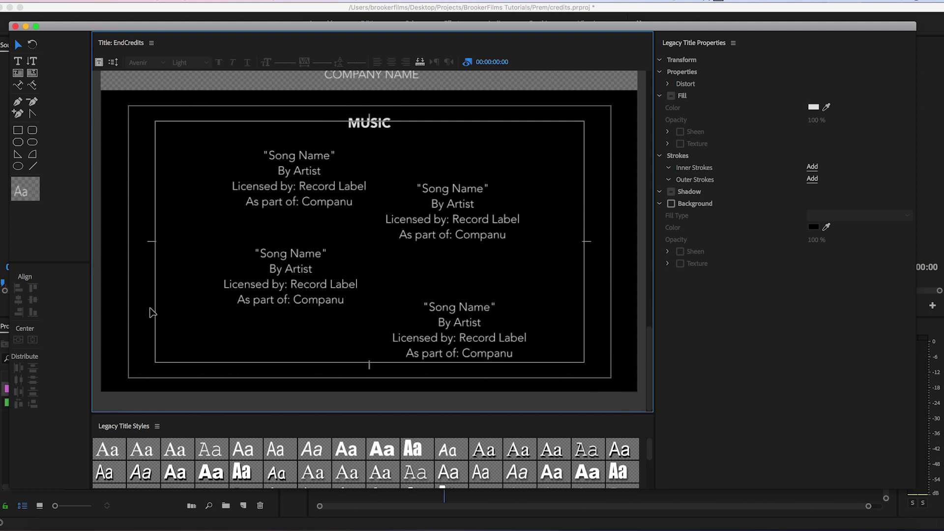
left_click_drag(649, 362, 680, 367)
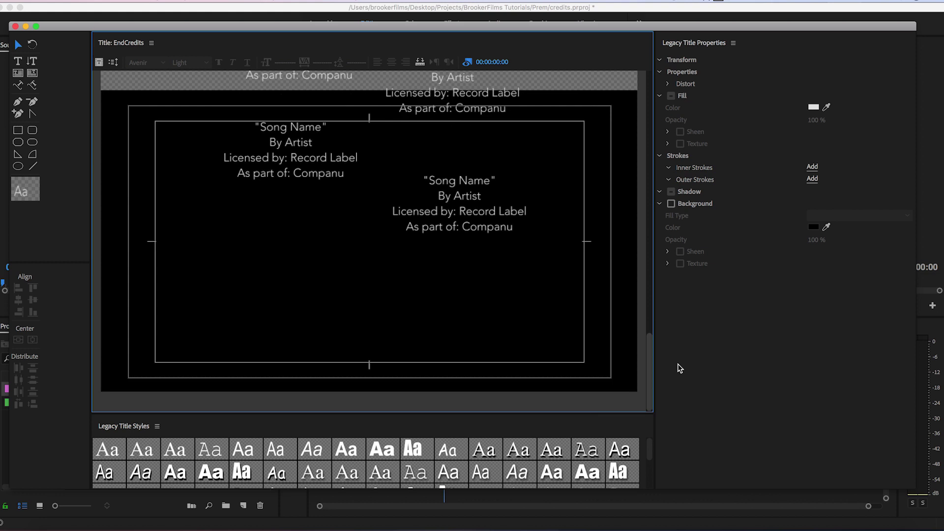
Place the EndCredits title at the start of the Film sequence on V1 and preview it.
left_click(14, 26)
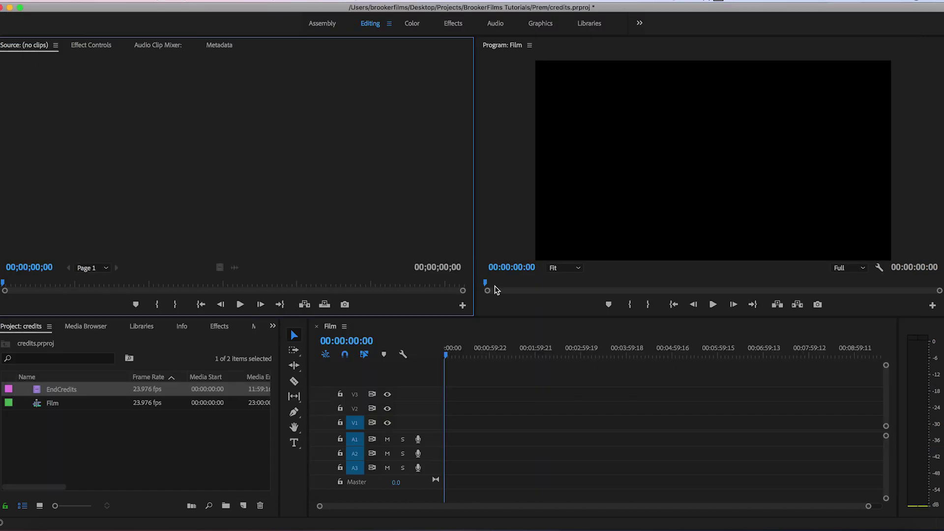
left_click_drag(47, 396, 475, 419)
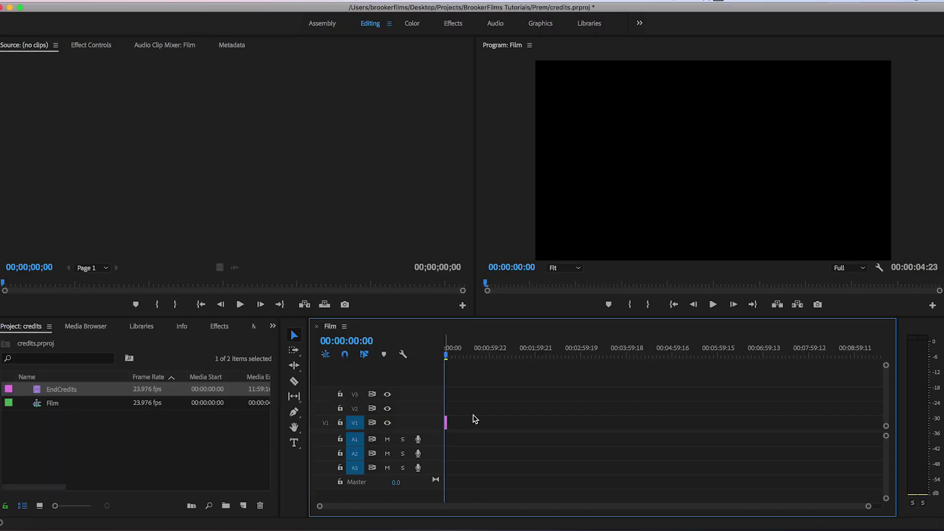
key("backslash")
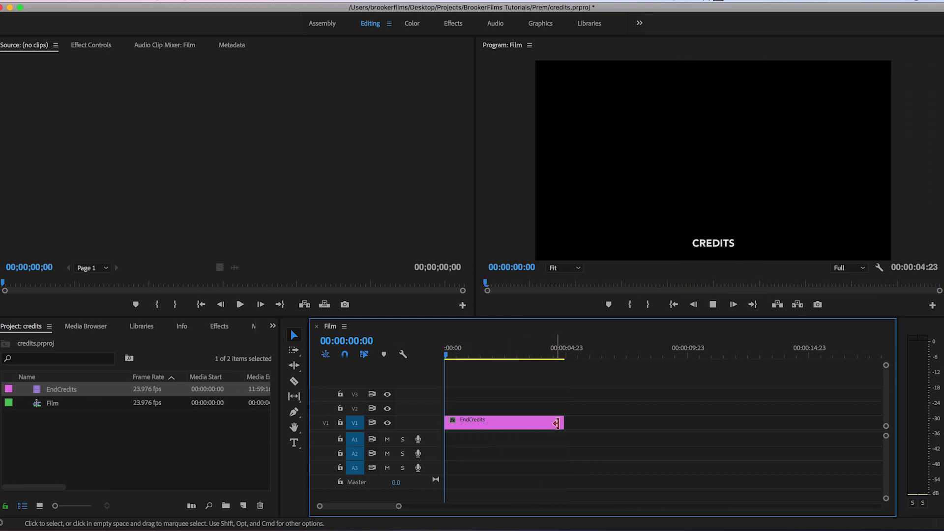
key("space")
Extend the EndCredits clip to about 29 seconds for a slower roll, checking playback.
left_click_drag(604, 425, 832, 424)
key("space")
key("minus")
key("space")
left_click_drag(644, 423, 811, 415)
key("space")
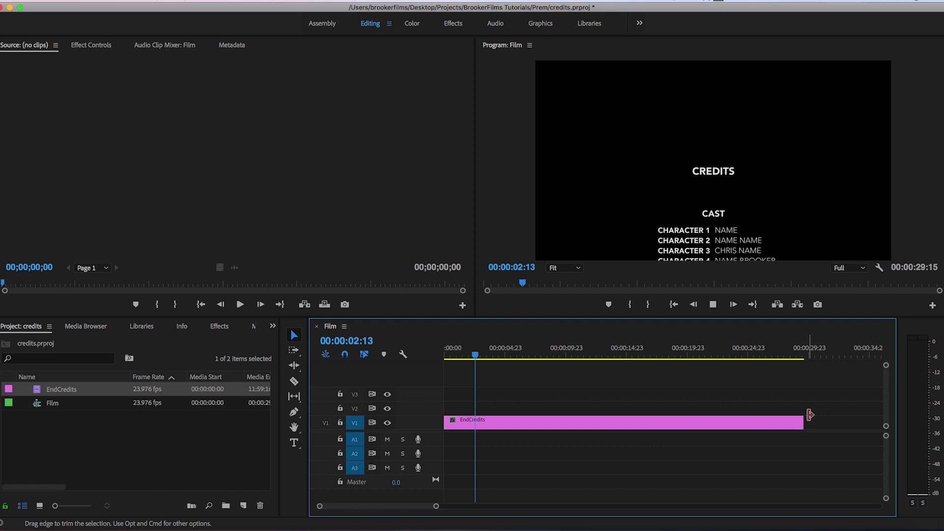
key("Home")
key("space")
key("Home")
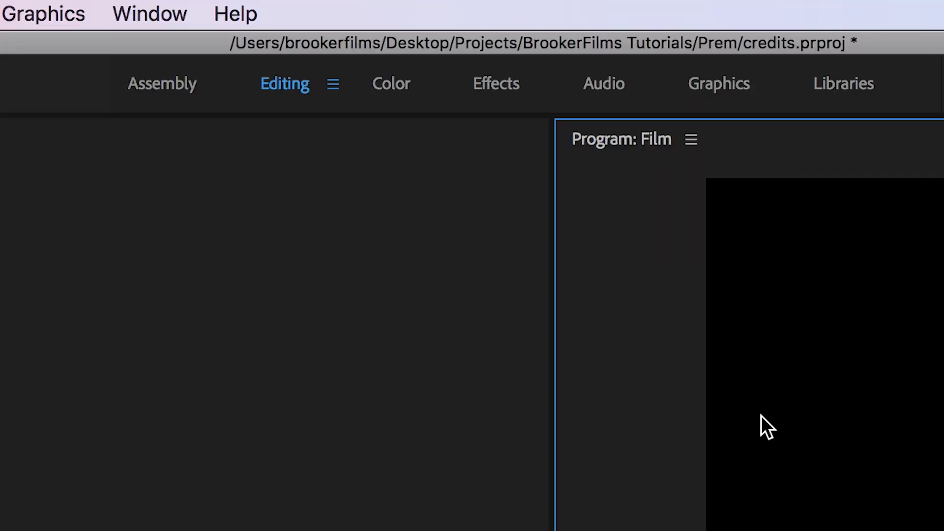
left_click(157, 14)
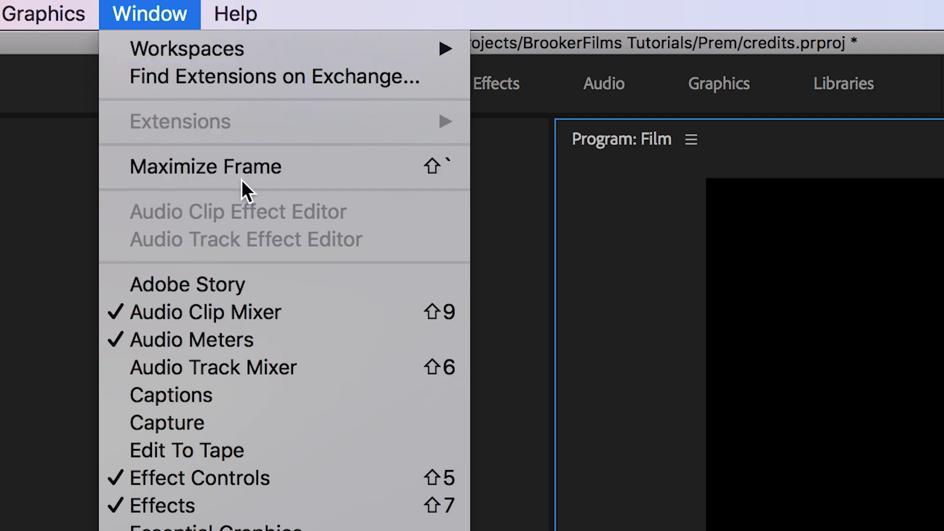
left_click(244, 173)
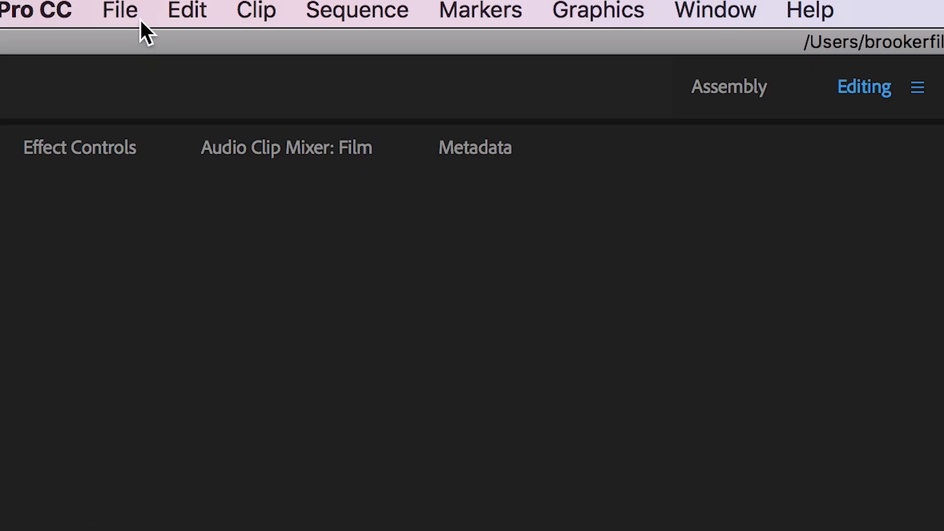
Create a new legacy title named Logo.
left_click(105, 1)
mouse_move(115, 8)
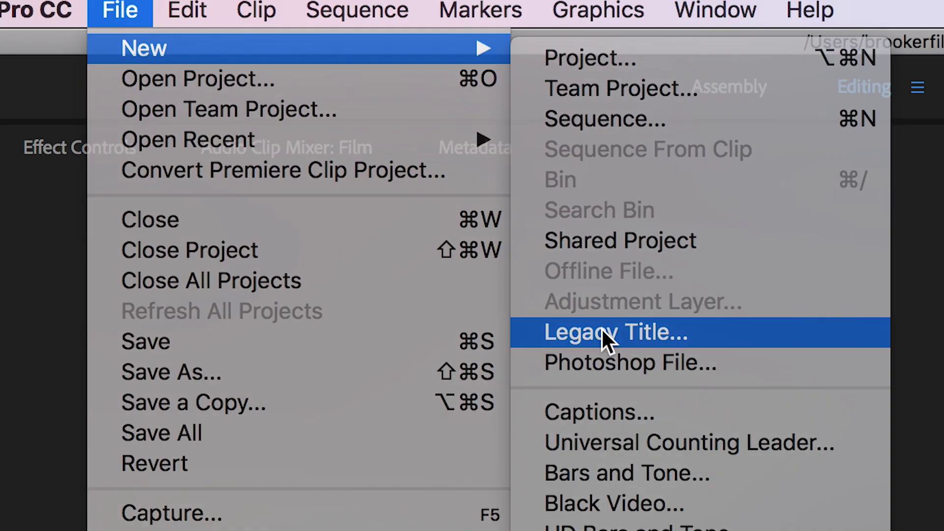
left_click(601, 328)
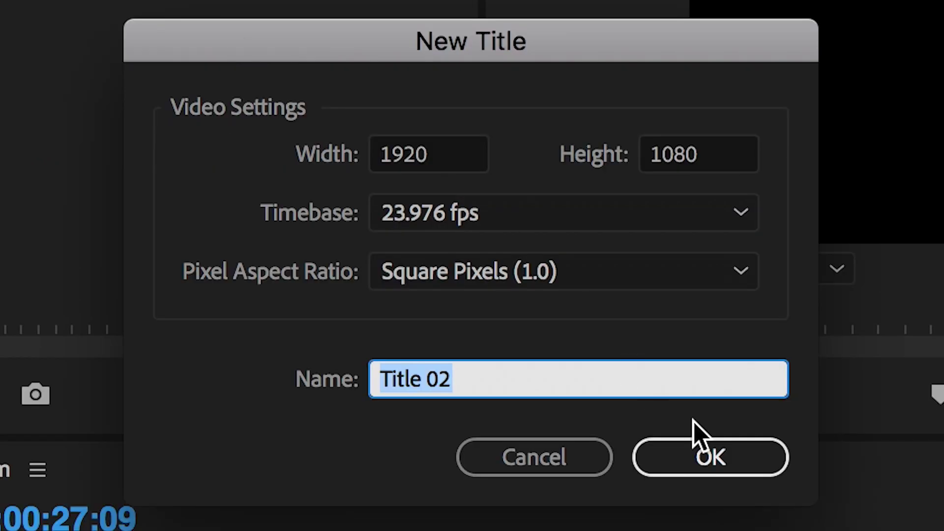
type("Logo")
key("Return")
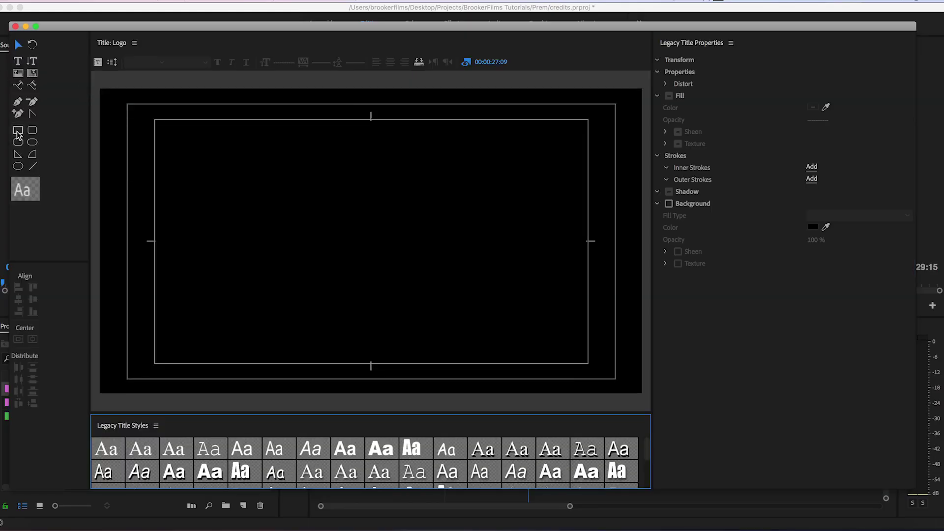
Draw a box mid-frame and add black LOGO text on top of it.
left_click(17, 131)
left_click_drag(289, 181, 458, 298)
key("t")
left_click(229, 217)
type("LOGO")
left_click(809, 336)
left_click(594, 114)
left_click_drag(260, 216, 354, 234)
Set LOGO to Arial Black size 140 and centre it horizontally and vertically.
left_click(148, 62)
left_click(167, 169)
left_click_drag(281, 62, 295, 62)
left_click(19, 339)
left_click(32, 339)
Place the Logo title on V2 overlapping the end of EndCredits.
left_click(15, 26)
left_click_drag(603, 356, 653, 371)
left_click_drag(687, 416, 676, 416)
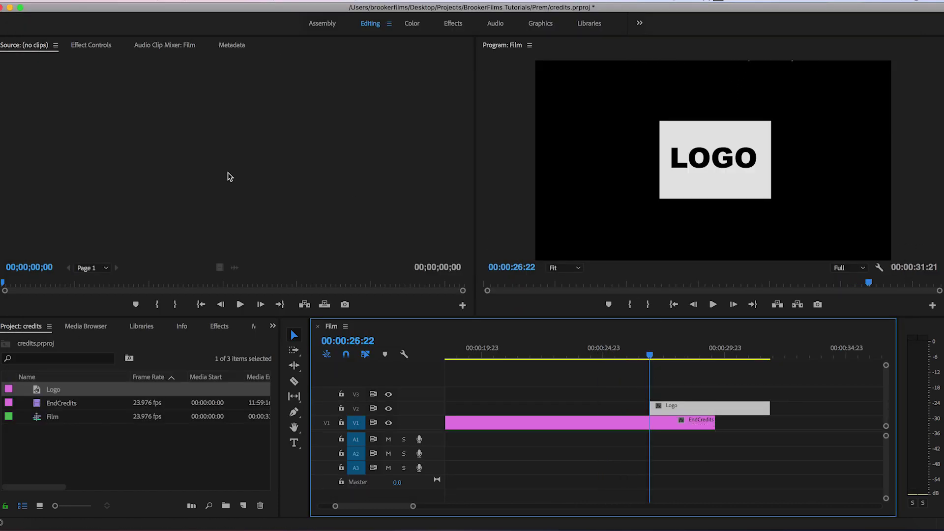
Scale the logo to 83% and keyframe opacity from 0 up to 100 for a fade-in.
left_click(91, 45)
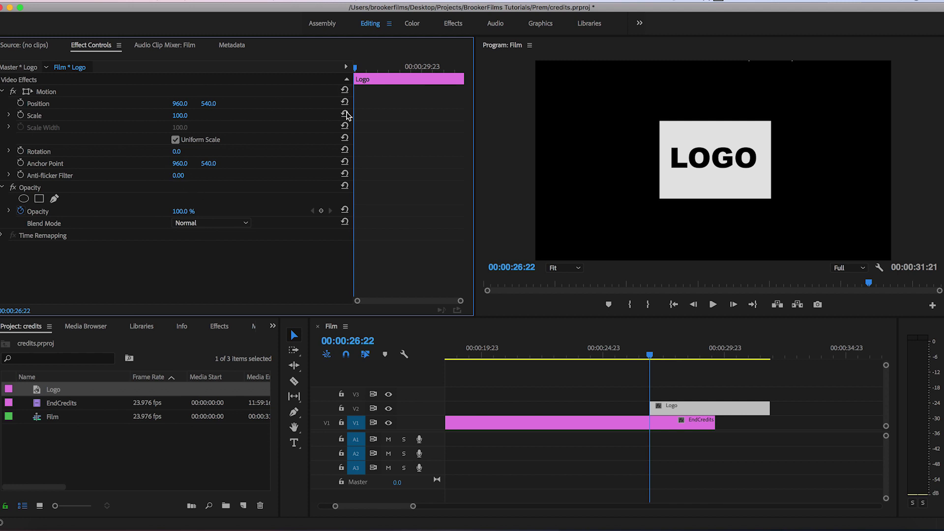
left_click_drag(181, 116, 192, 119)
left_click_drag(180, 210, 147, 212)
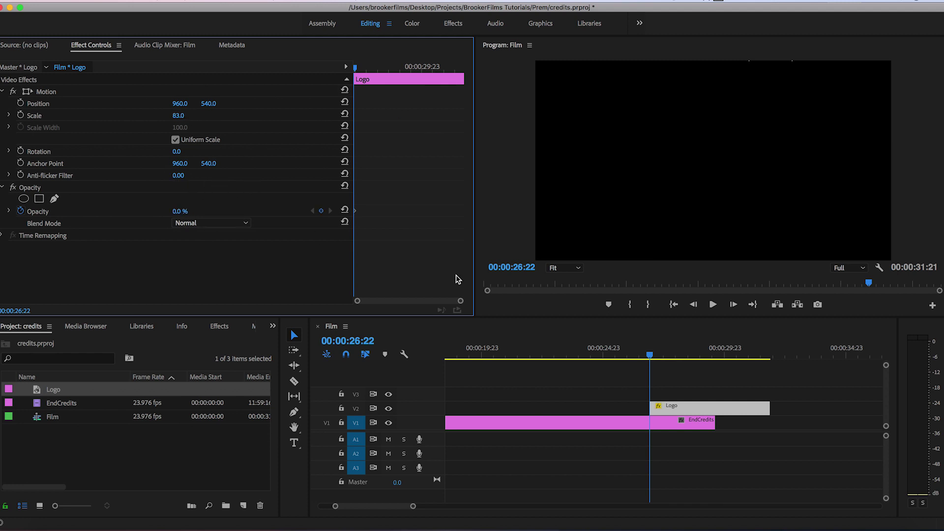
key("space")
type("100")
key("Return")
Hold the logo at full opacity, fade it out to 0, and trim the clip to end at 30:15.
left_click_drag(676, 359, 628, 368)
key("space")
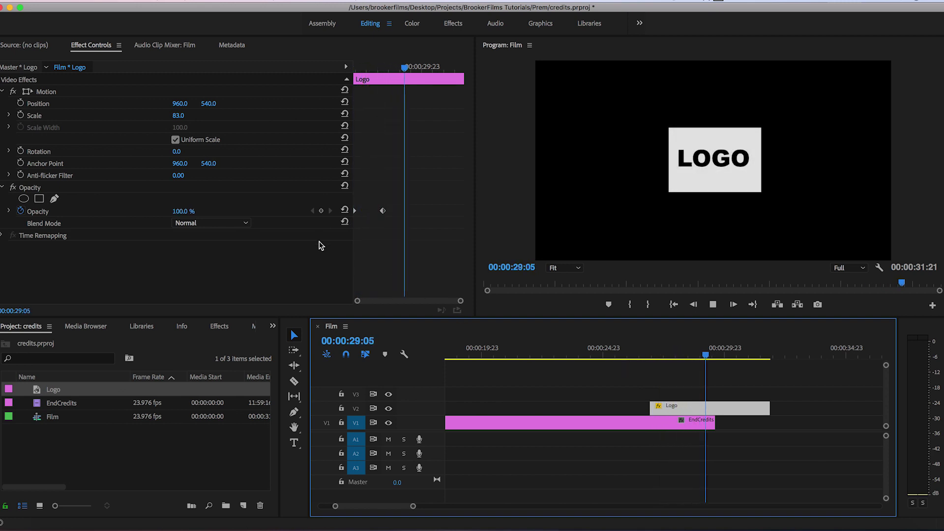
left_click(321, 211)
key("space")
left_click_drag(183, 211, 128, 211)
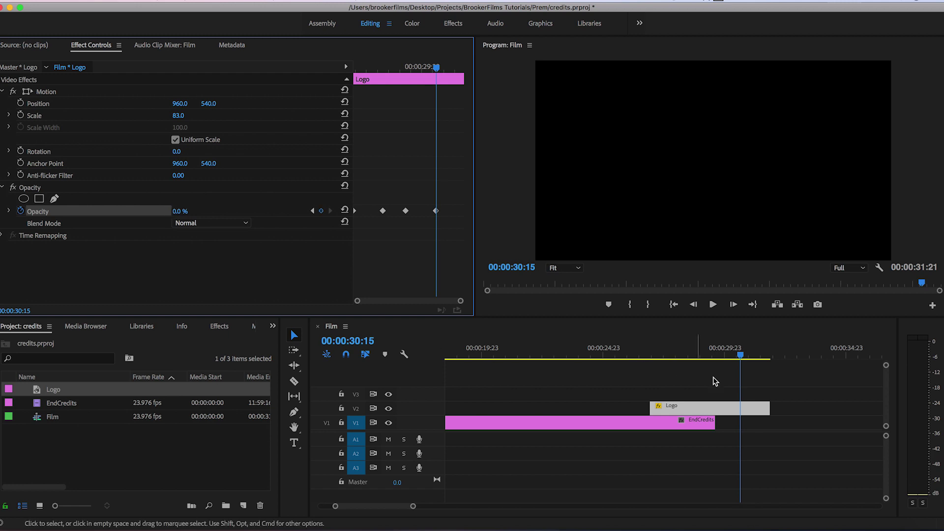
left_click_drag(779, 407, 739, 407)
left_click_drag(737, 354, 633, 388)
key("space")
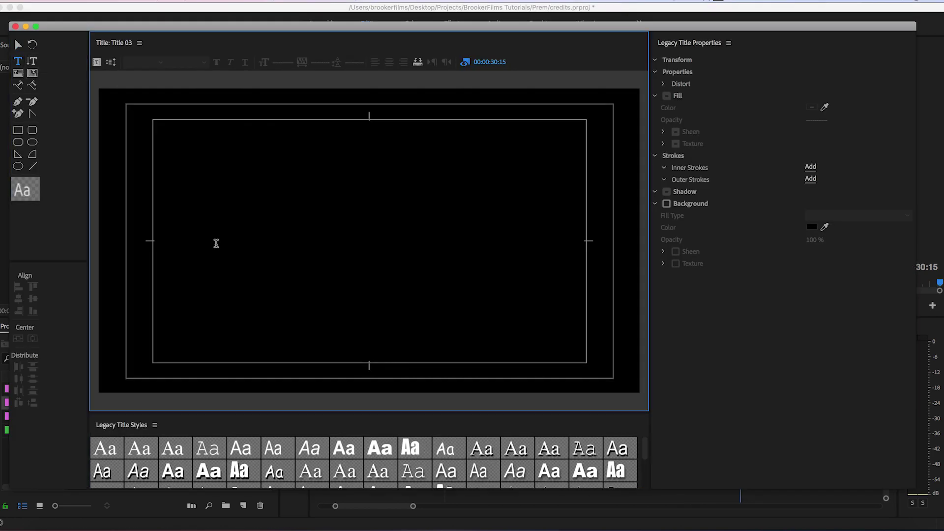
Write the copyright note in Avenir Light 50, centred horizontally and vertically with centre alignment.
left_click(215, 243)
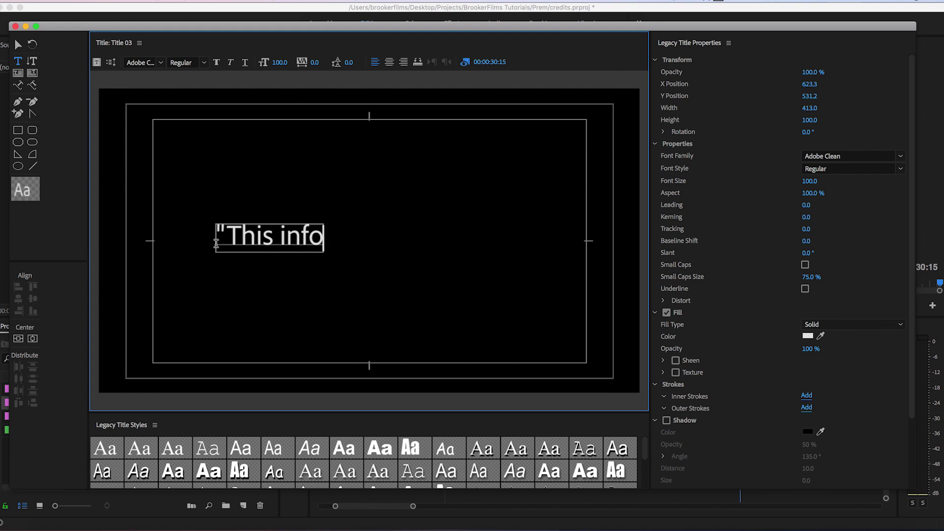
key("super+a")
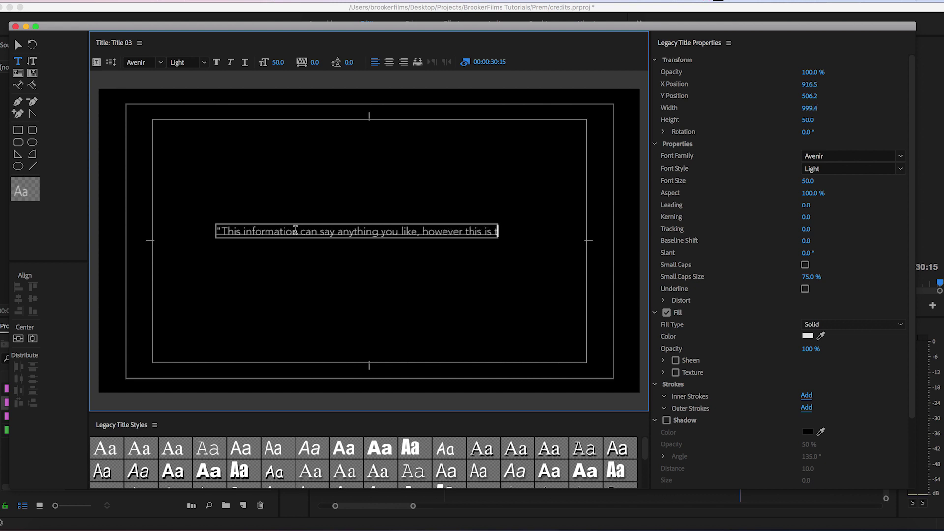
type("information regarding the copyright holder\"")
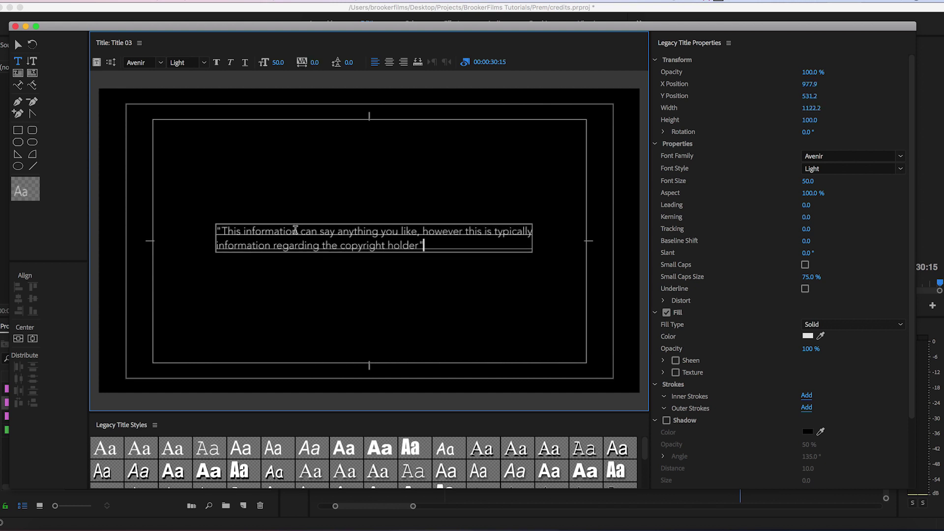
left_click(18, 338)
left_click(32, 338)
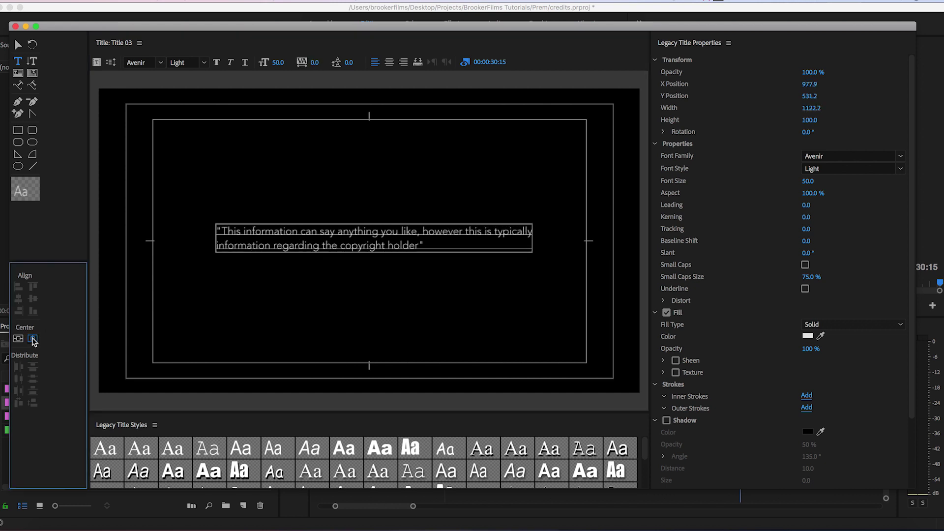
left_click(389, 62)
left_click(16, 26)
Place Title 03 on V2 directly after the Logo clip and select it.
left_click_drag(59, 405, 816, 408)
left_click(728, 357)
left_click(766, 412)
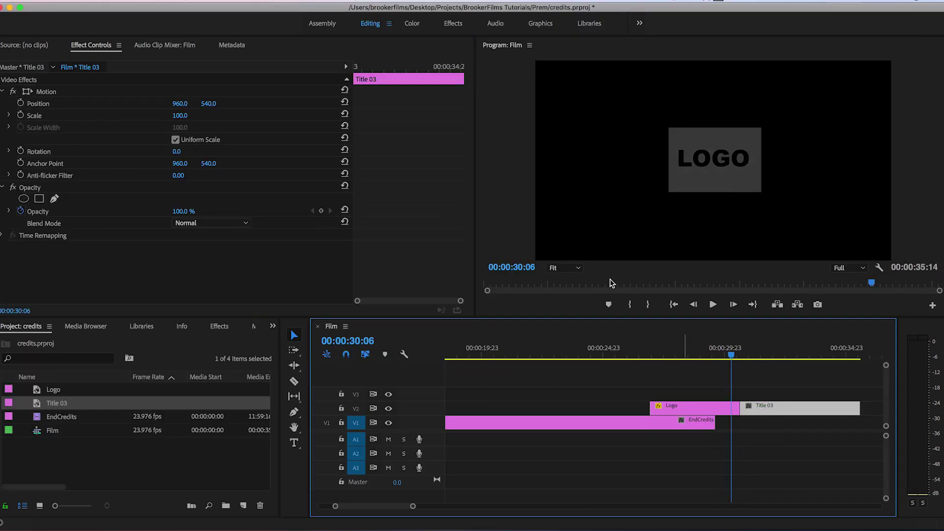
left_click(355, 67)
Keyframe Title 03's opacity 0→100→100→0 so the copyright card fades in and out.
left_click_drag(180, 211, 348, 154)
left_click_drag(358, 68, 381, 77)
left_click_drag(180, 211, 255, 211)
left_click(420, 66)
left_click(321, 210)
left_click_drag(427, 67, 449, 76)
left_click_drag(181, 211, 279, 309)
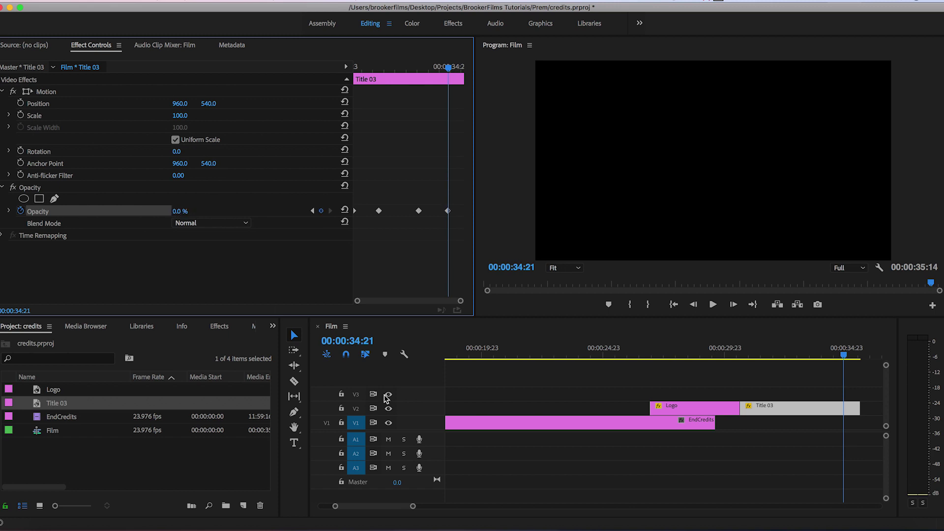
Animate the Logo clip's scale starting at 75 and play back the result.
left_click(688, 411)
left_click_drag(393, 78, 333, 91)
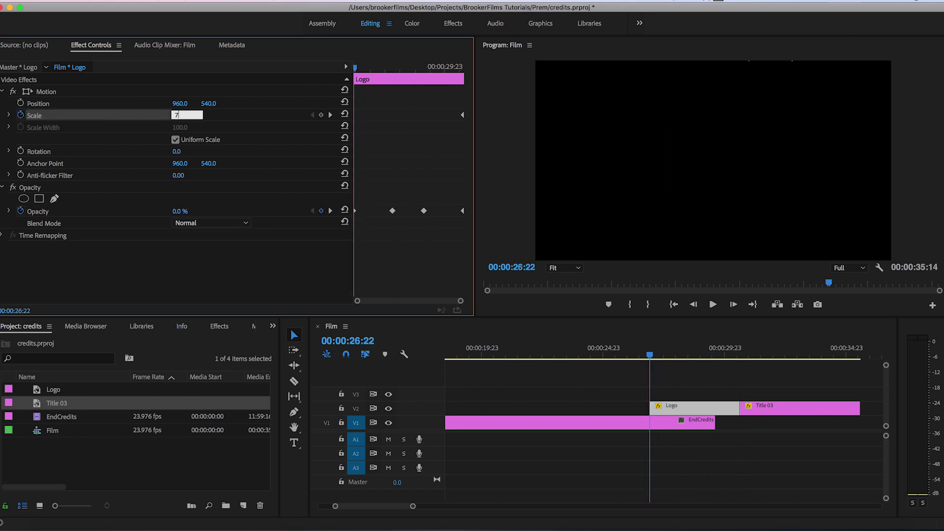
key("Return")
key("space")
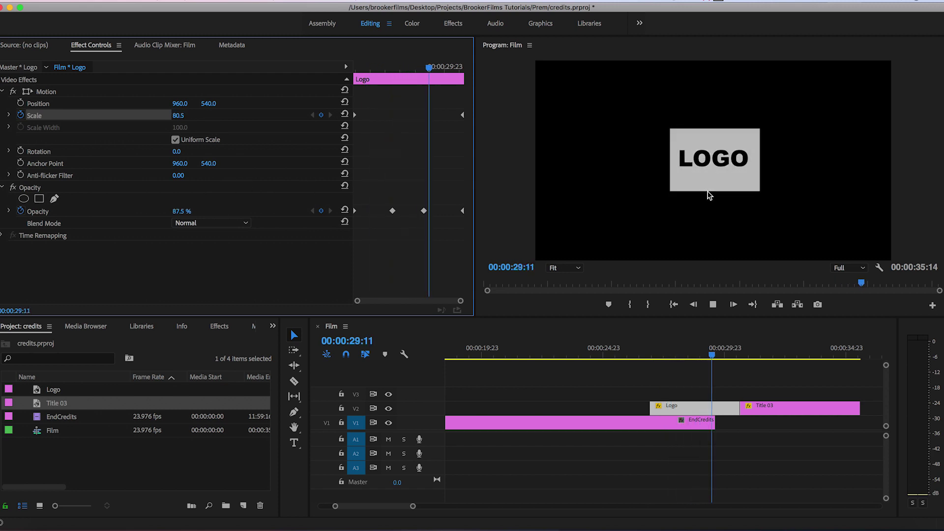
Give Title 03 a slow scale-up, then zoom out and return to the sequence start.
left_click(773, 416)
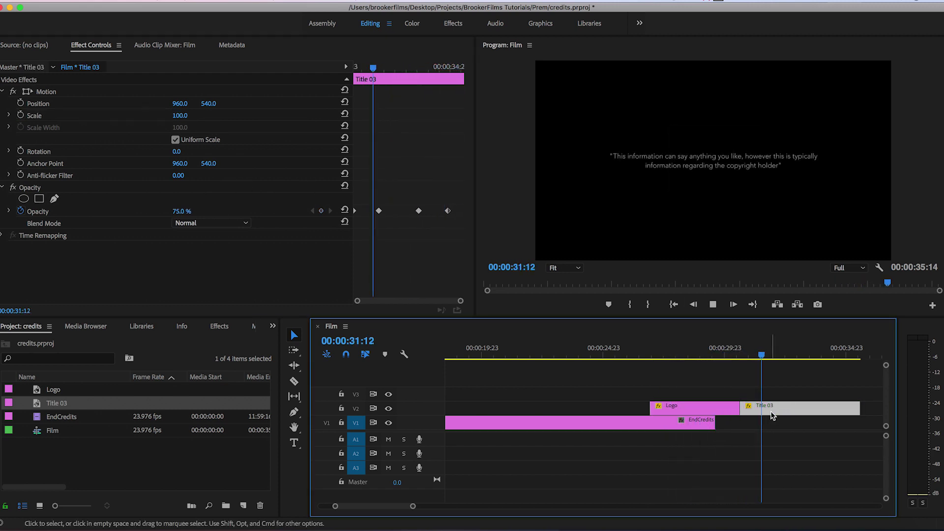
left_click_drag(402, 70, 462, 67)
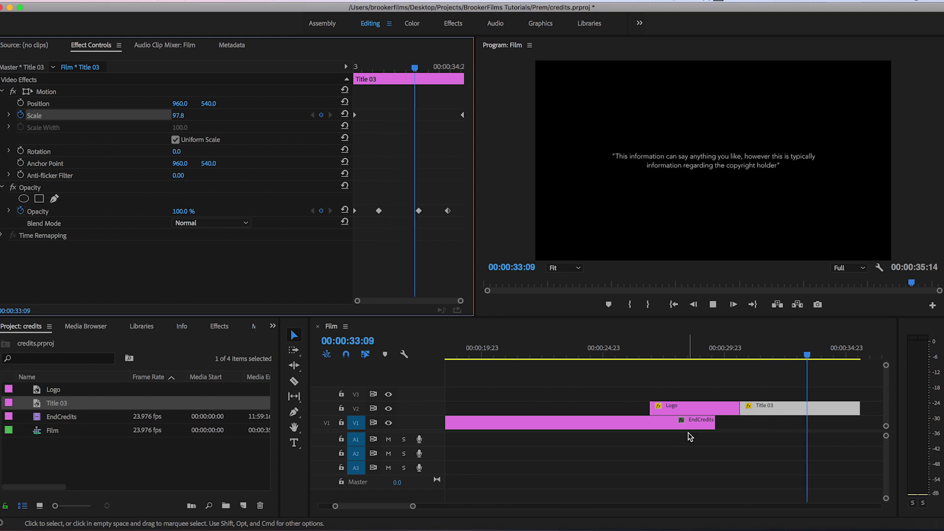
left_click(666, 440)
key("minus")
key("minus")
key("minus")
key("minus")
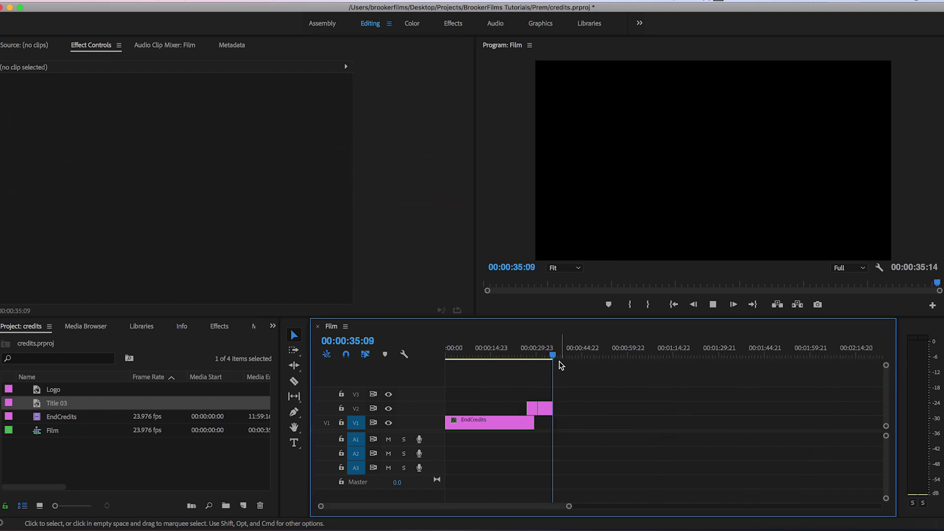
key("Home")
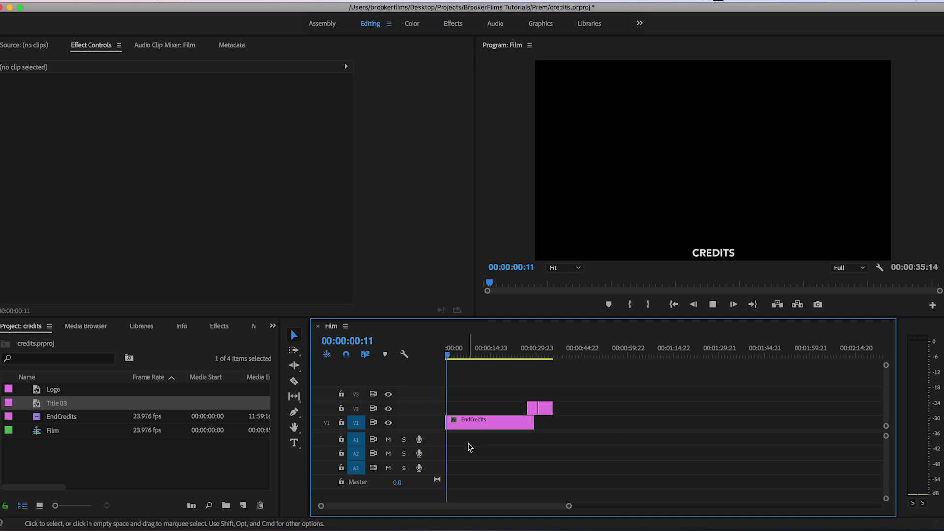